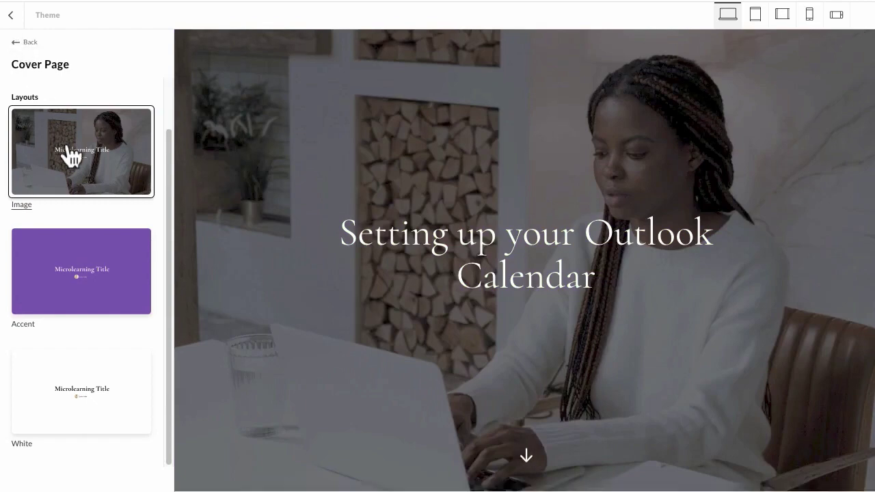
Change the theme's navigation style to Continuous and save it
click(27, 43)
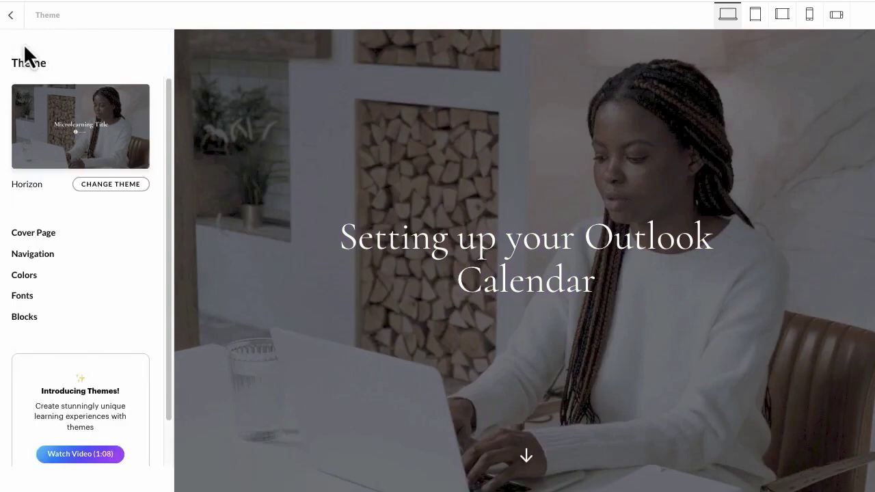
click(43, 258)
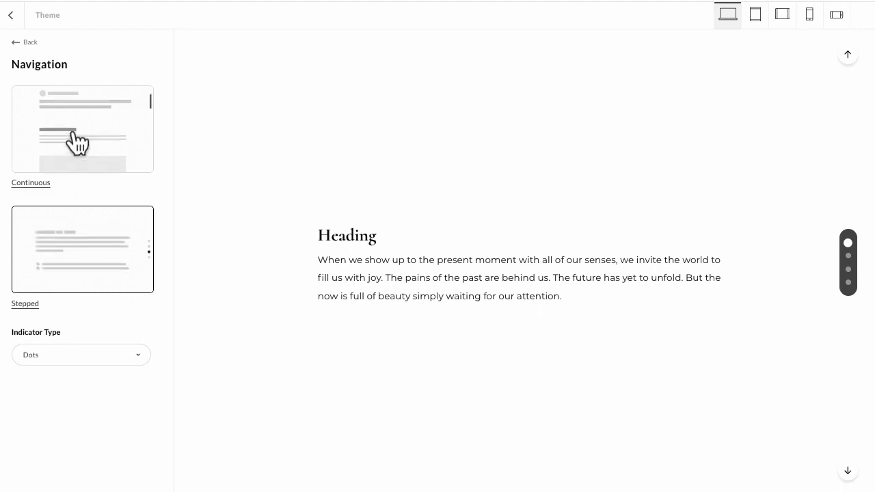
click(96, 146)
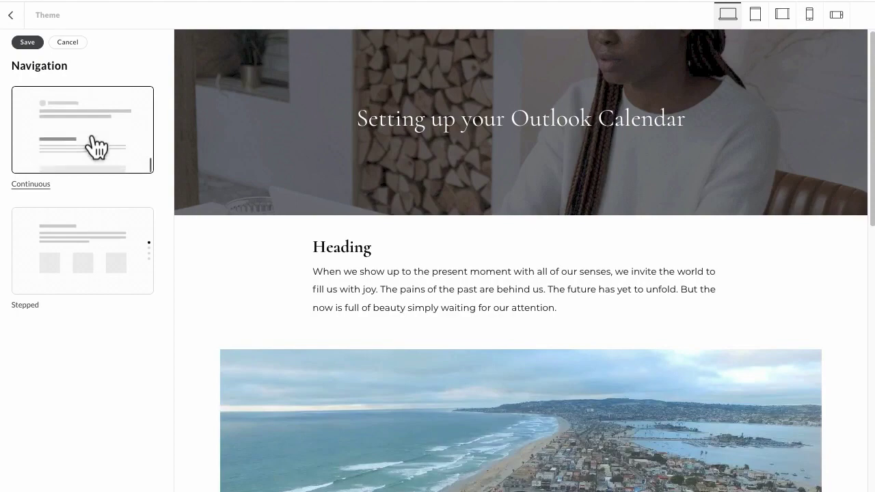
click(27, 42)
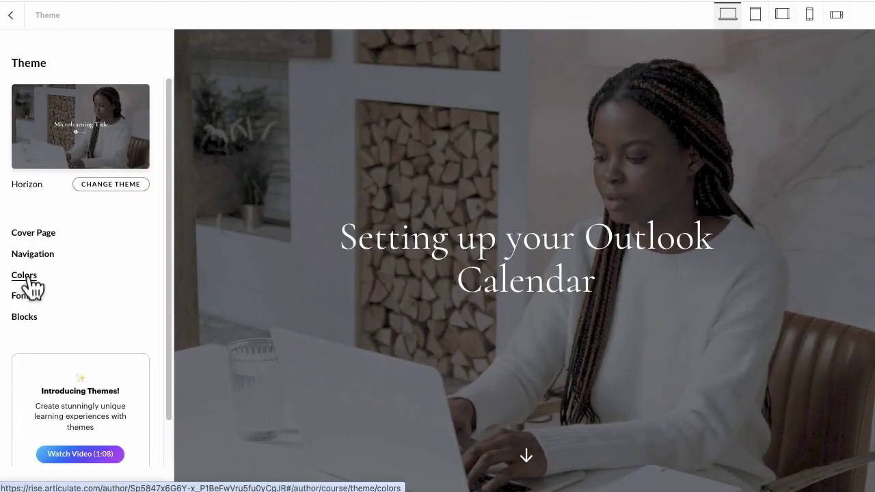
Examine the theme's color, font and block options, and return to the course content
click(24, 275)
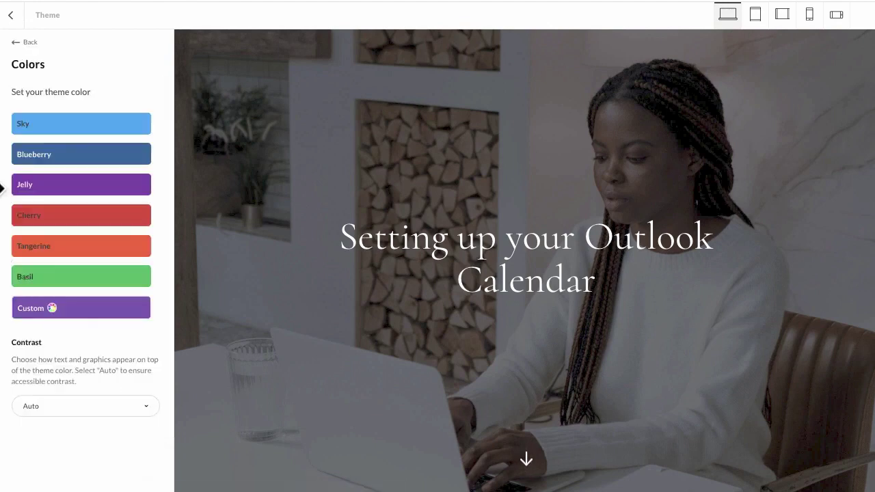
click(15, 42)
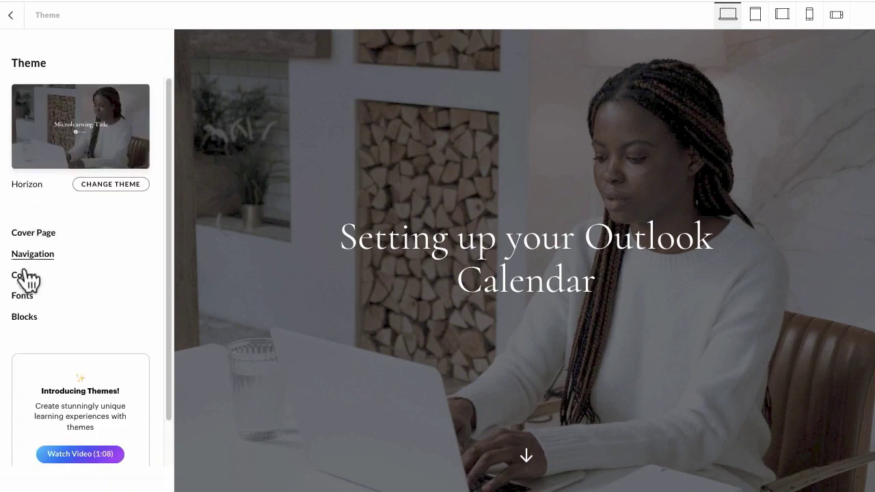
click(23, 296)
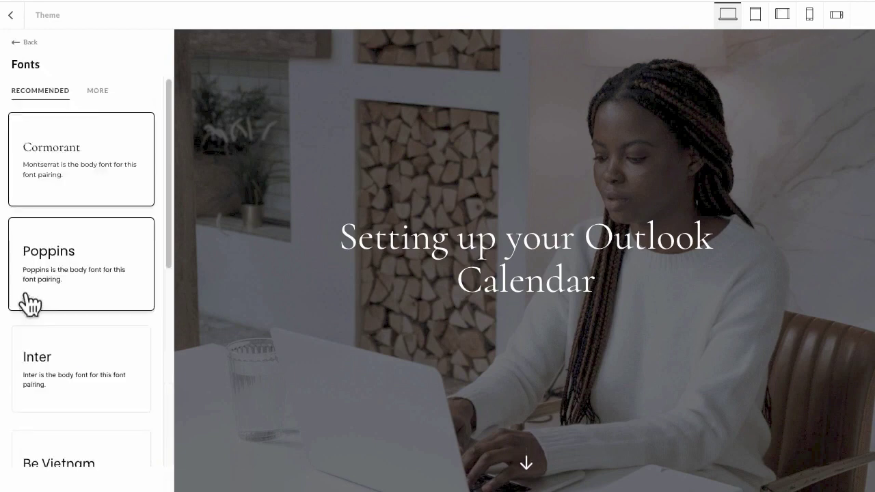
click(25, 42)
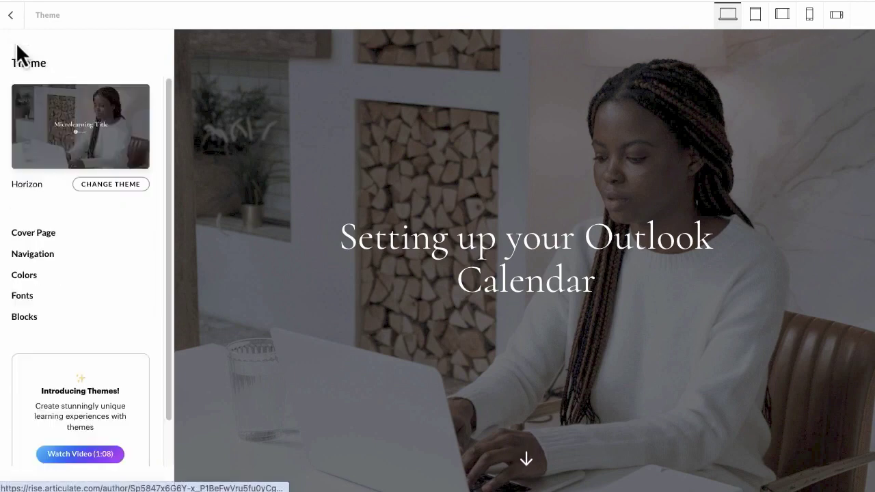
click(24, 321)
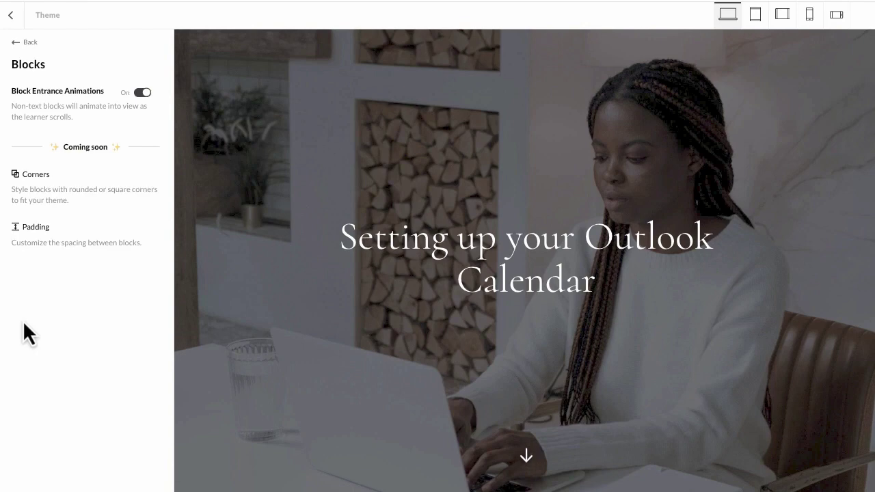
click(24, 43)
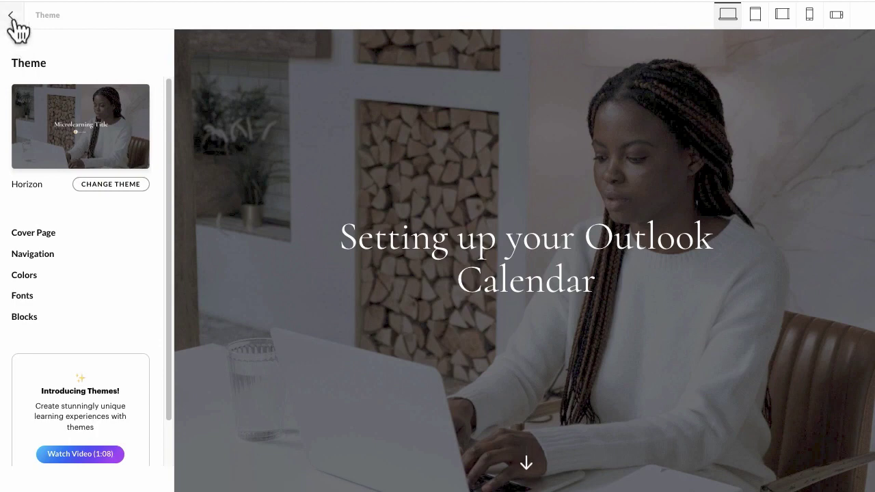
click(11, 15)
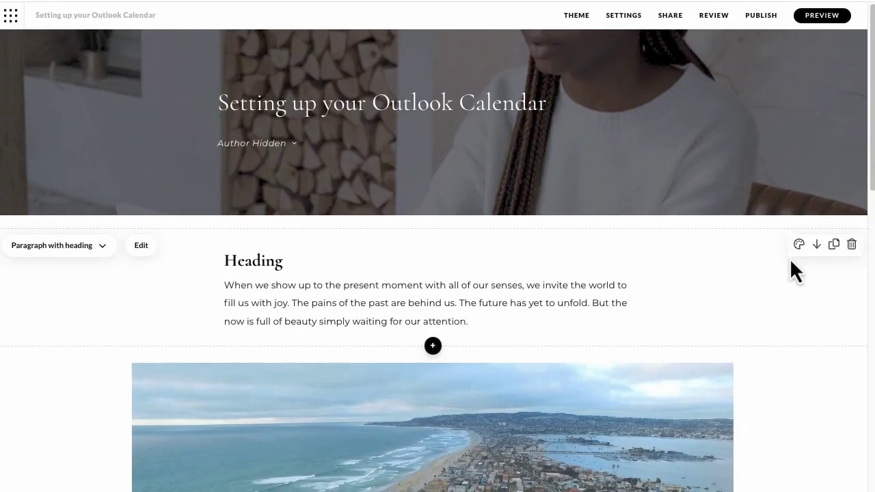
Replace the heading of the first text block with "Introduction"
scroll(766, 328, down, 3)
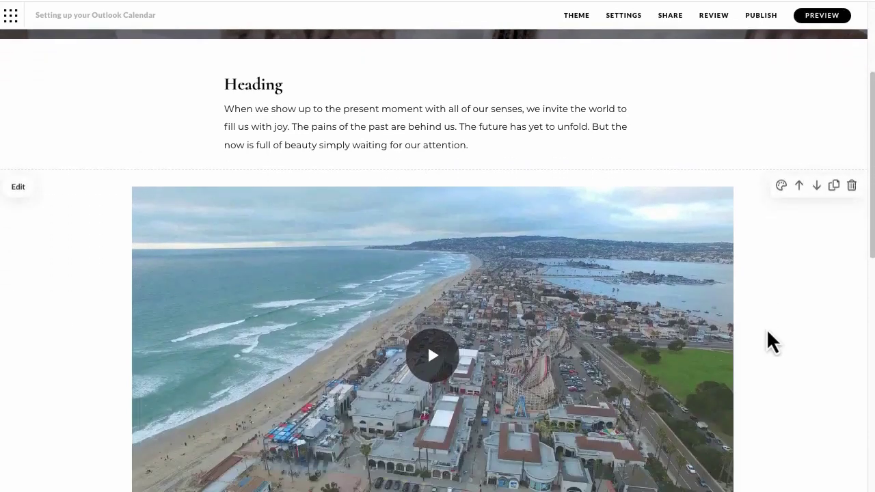
scroll(766, 328, down, 6)
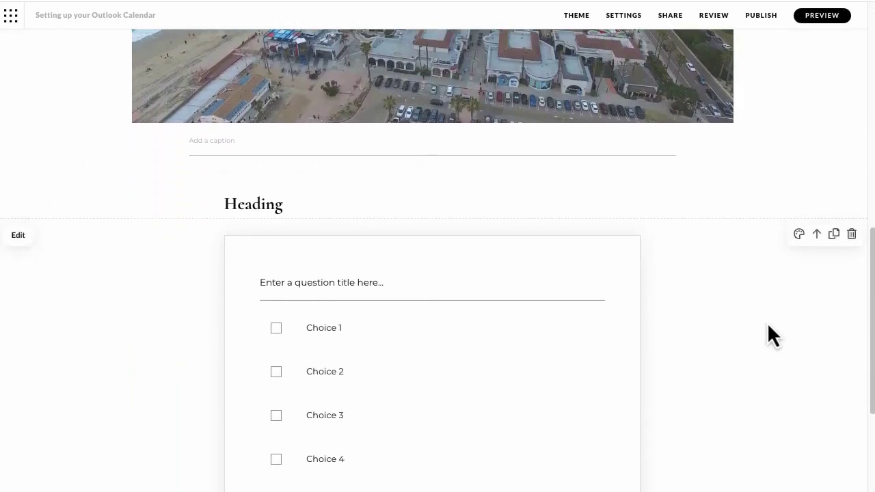
scroll(767, 322, down, 3)
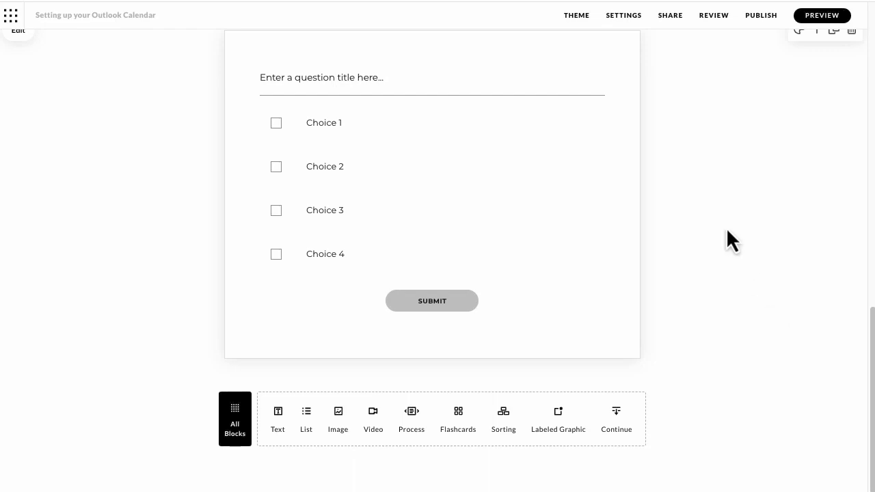
scroll(727, 235, up, 10)
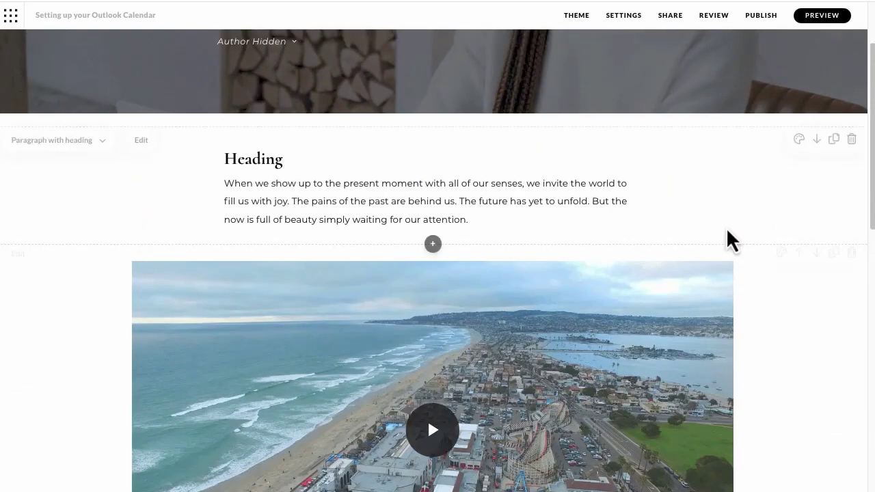
double_click(258, 157)
text(Inrod)
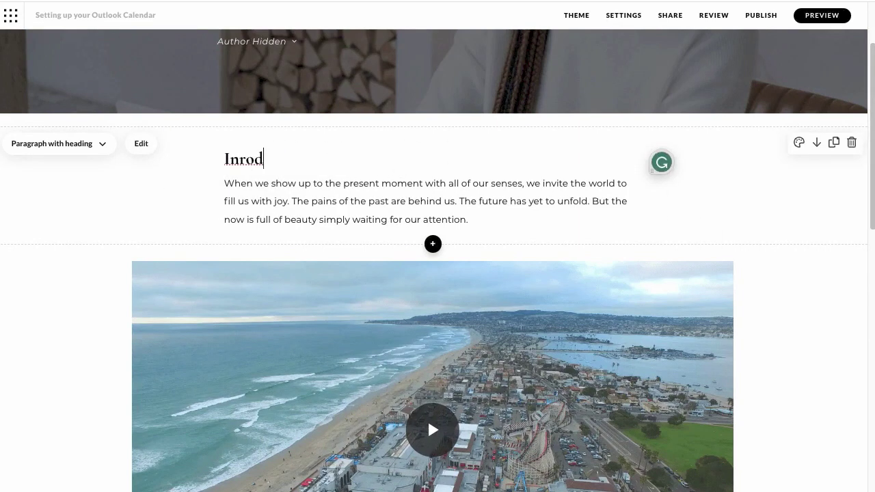
key(BackSpace)
key(BackSpace)
key(BackSpace)
text(troduction)
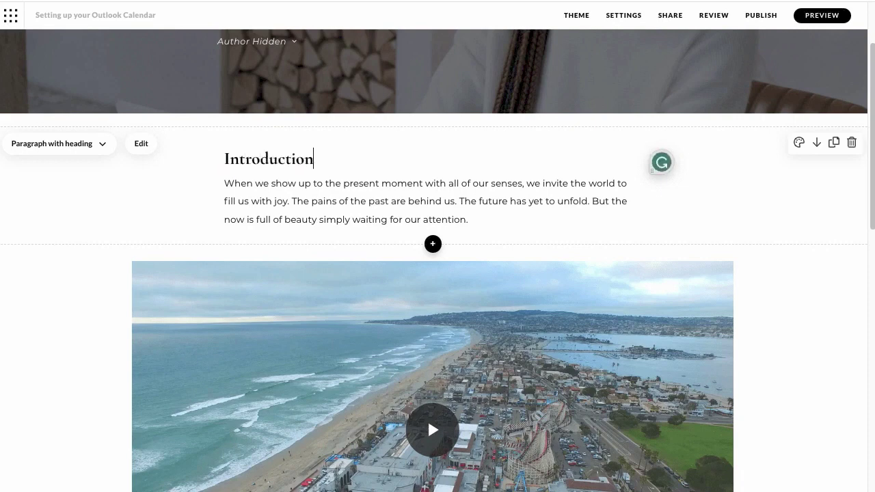
Replace the Introduction paragraph with the Outlook Calendar course welcome, the seven tips from "View options" to "Setup auto focus time", and the line introducing the video
click(265, 180)
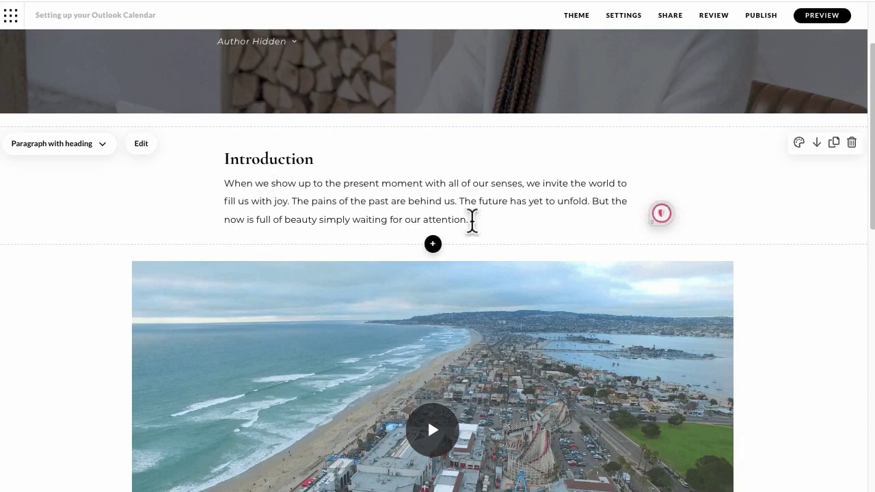
drag(472, 220, 226, 181)
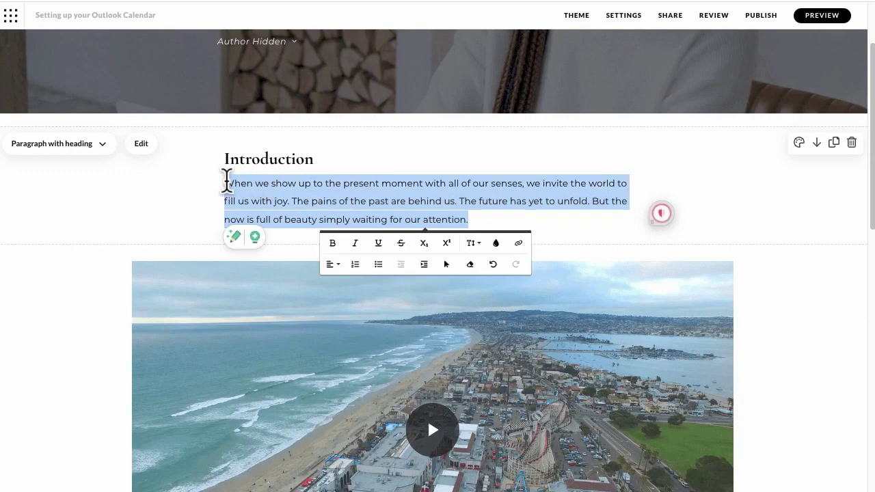
text(Welcome to this quick course on setting up your Outlook Calendar so you can be more productive with your time. In this course we’ll cover 7 top tips:  View options Calendar settings Blocking breaks Adding colour categories Set shorter meeting times Creating work slots Setup auto focus time  Watch the video below to see how to set up your Outlook calendar)
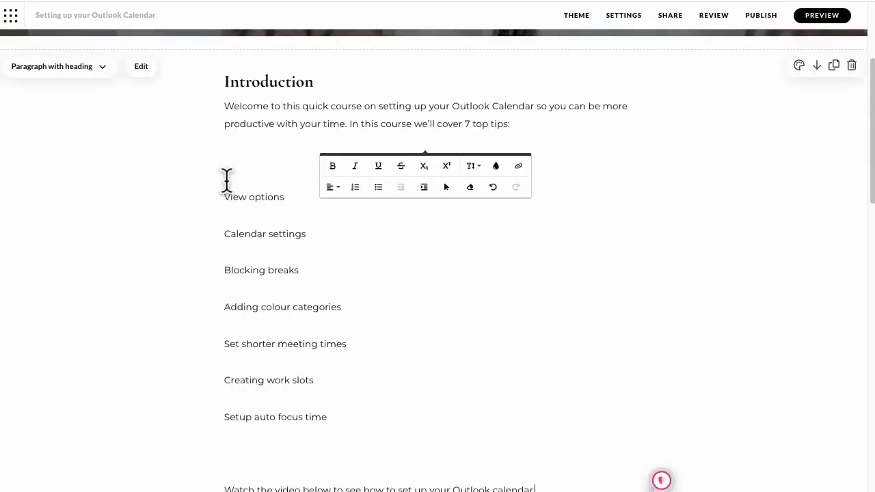
Format the seven tips, from "View options" to "Setup auto focus time", as a bulleted list
click(244, 211)
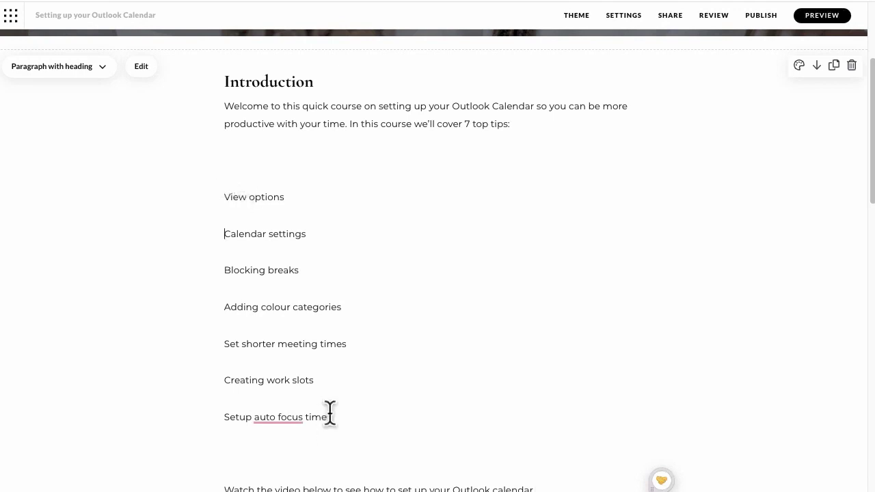
drag(330, 415, 223, 200)
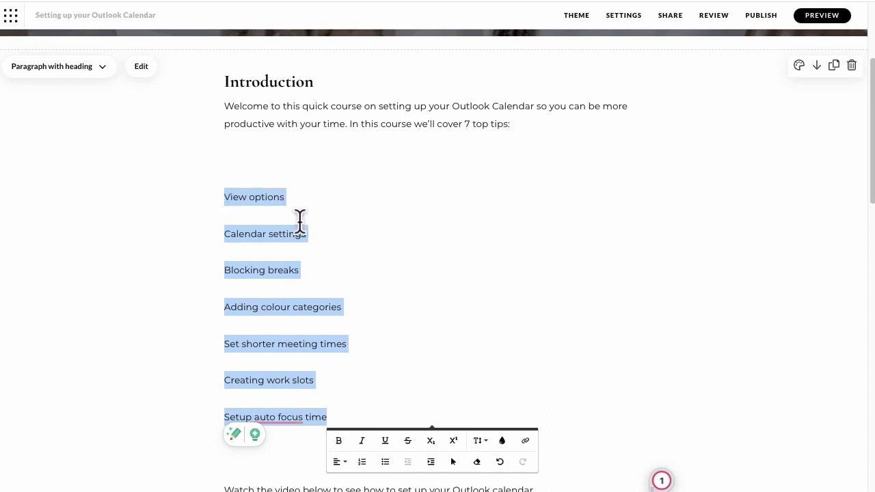
click(386, 462)
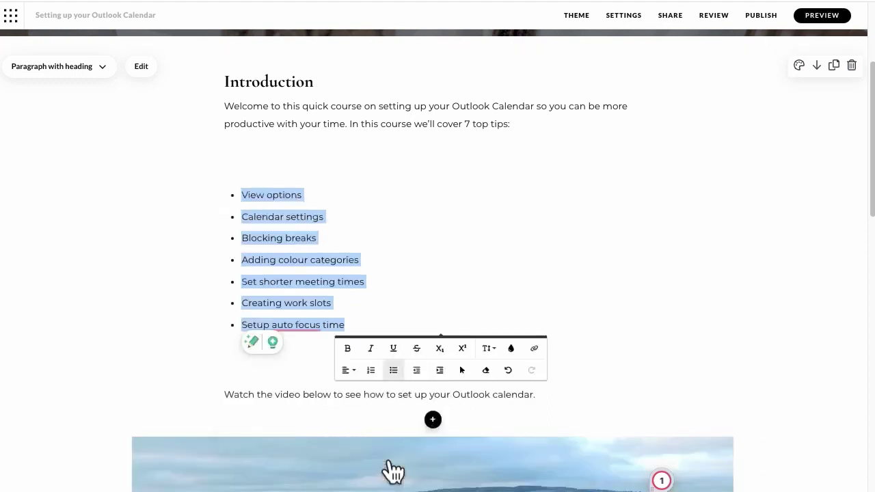
Remove the blank lines above and below the bulleted list and move the writing-assistant widget out of the way
click(393, 280)
click(289, 162)
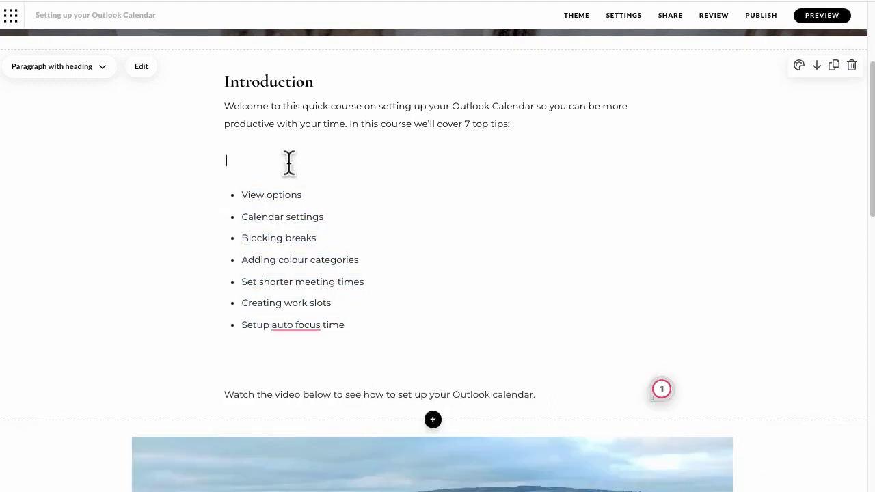
key(BackSpace)
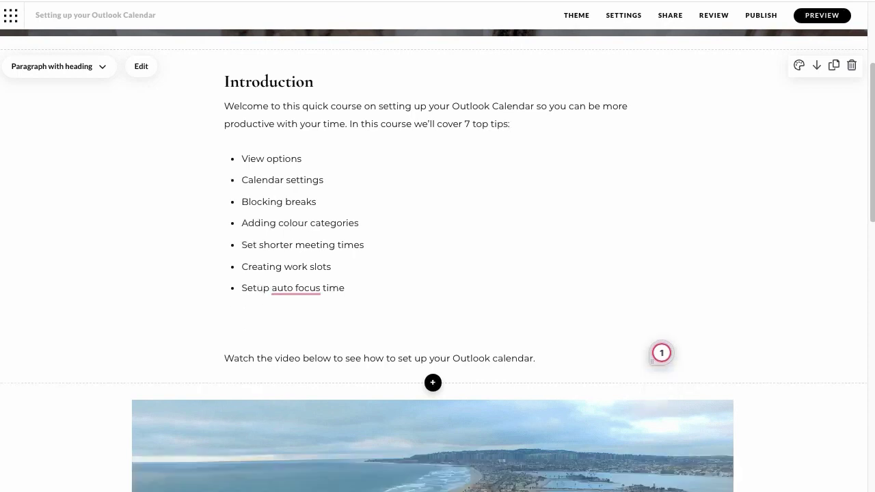
click(260, 332)
key(Delete)
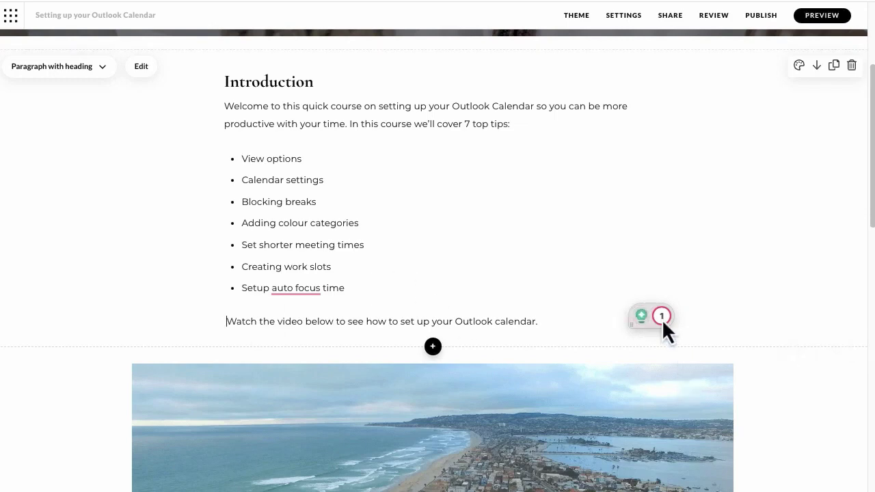
drag(664, 319, 815, 387)
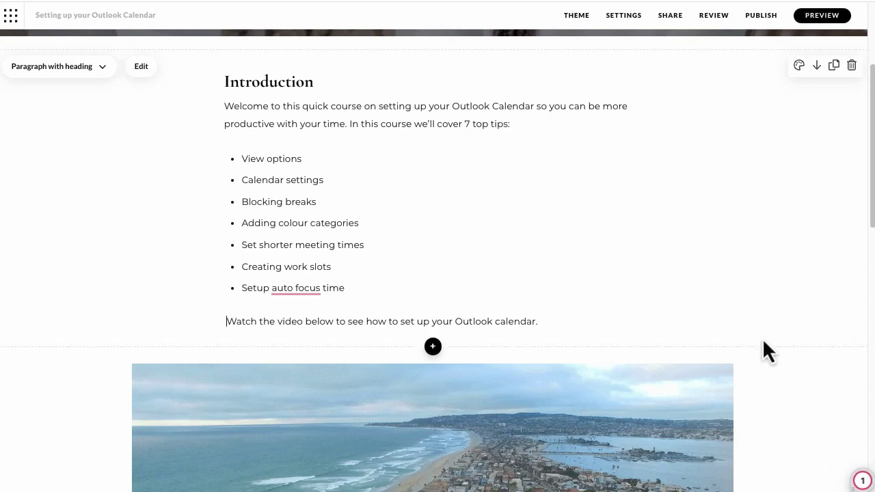
Replace the Coastline.mp4 video with "How to _ Microsoft Outlook _ Setting up your outlook calendar.mp4"
scroll(758, 345, down, 4)
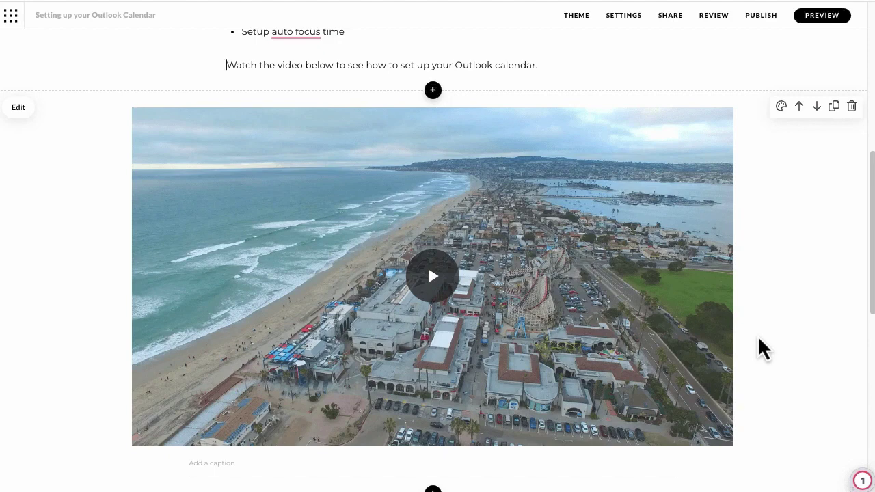
click(22, 111)
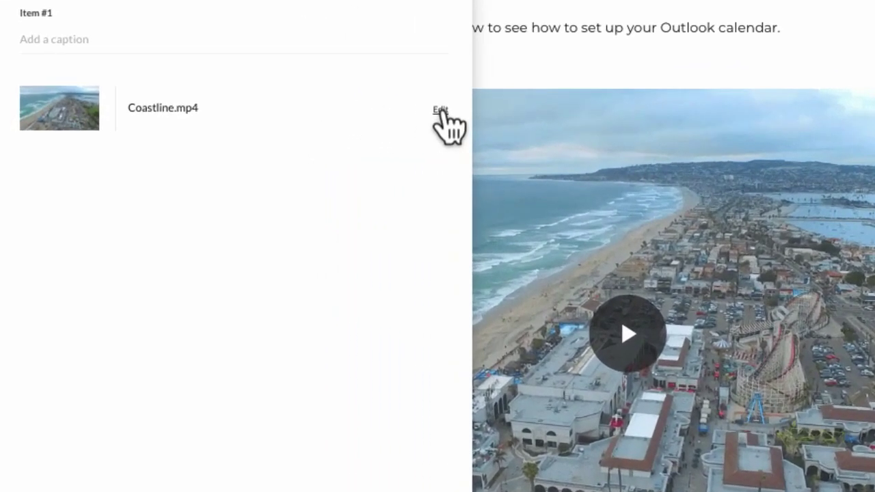
click(441, 111)
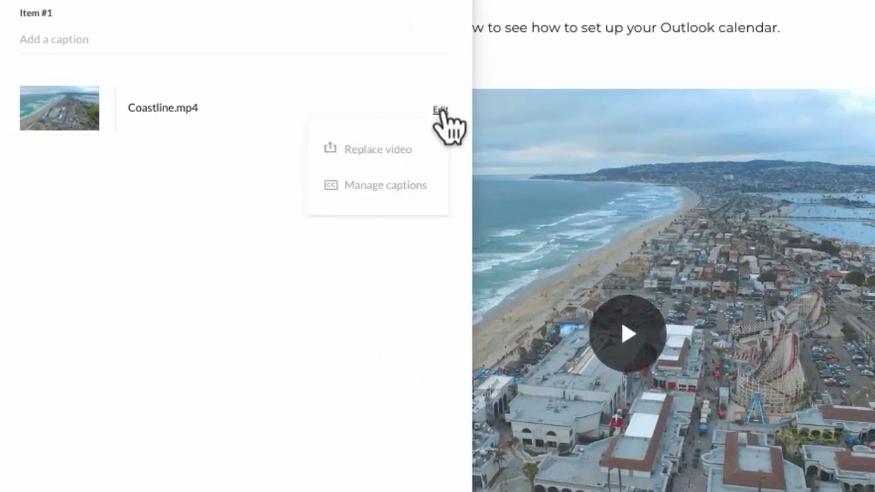
click(375, 152)
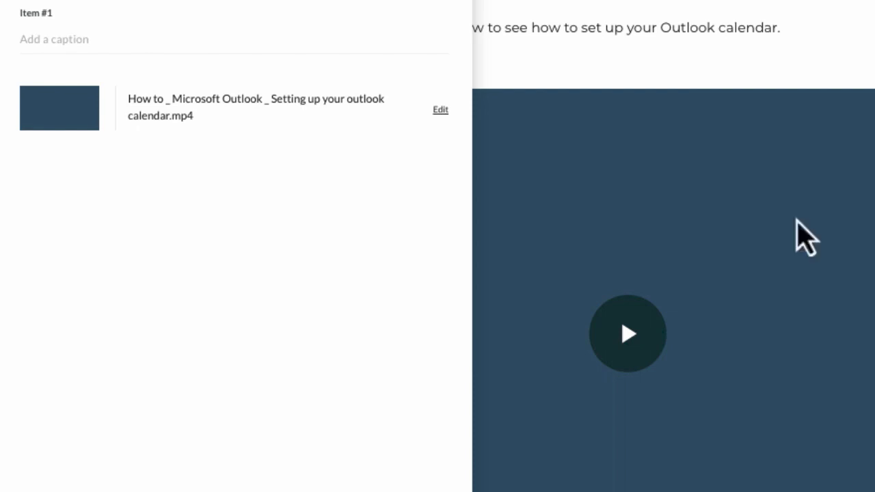
View the new video's caption management and go to the question block below the video
click(440, 111)
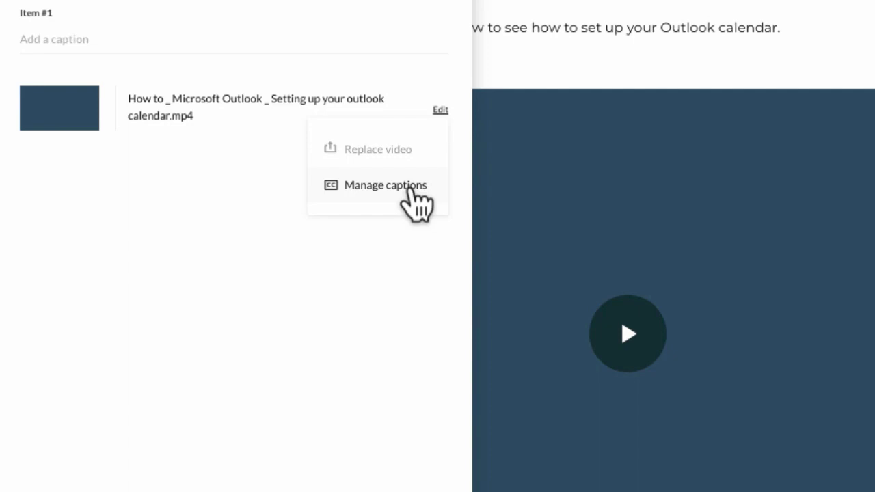
click(410, 189)
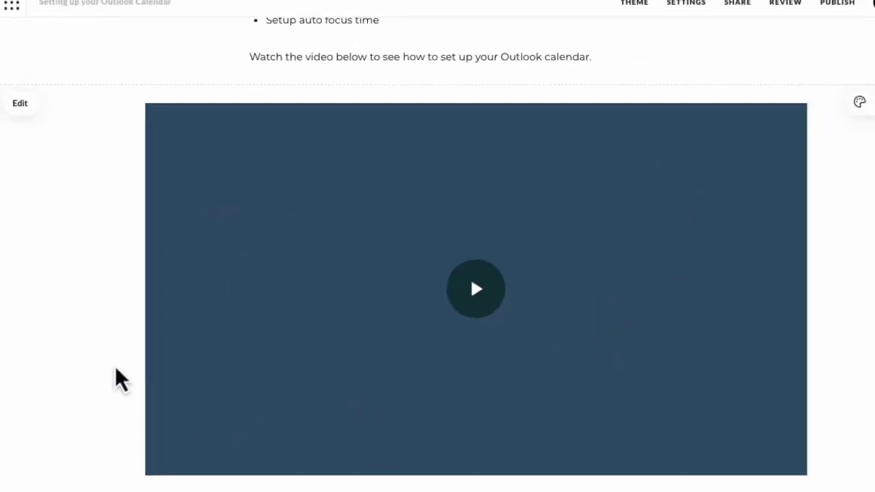
scroll(104, 344, down, 1)
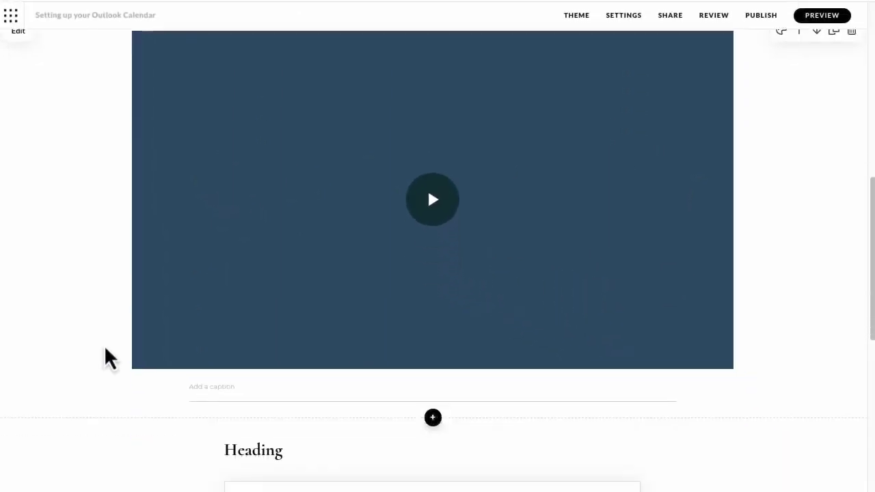
scroll(104, 348, down, 5)
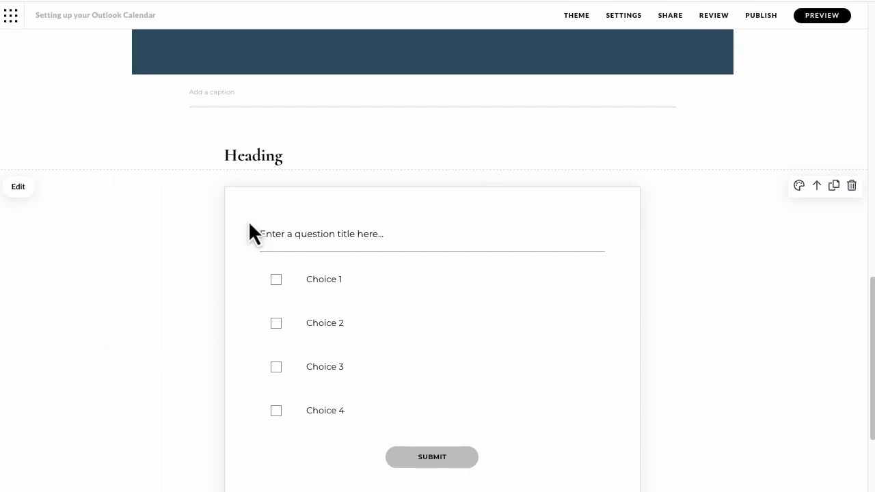
Replace the placeholder heading above the question block with "Knowledge check"
double_click(238, 155)
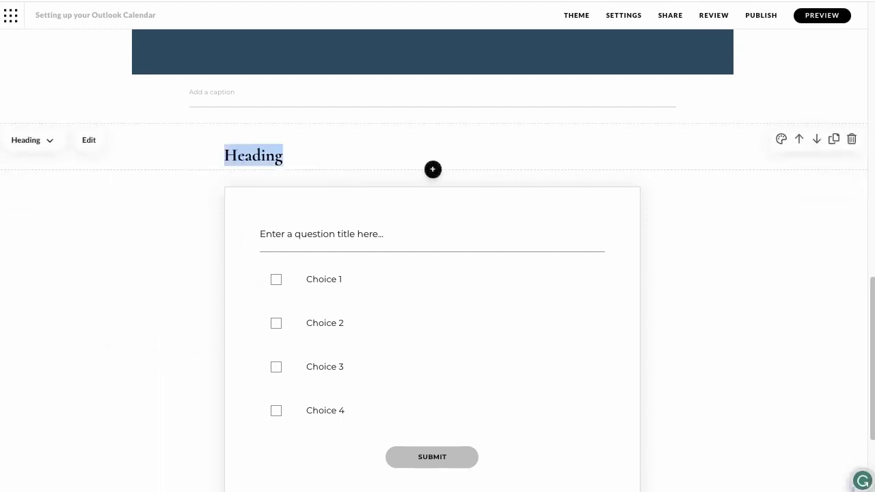
text(Knowledge C)
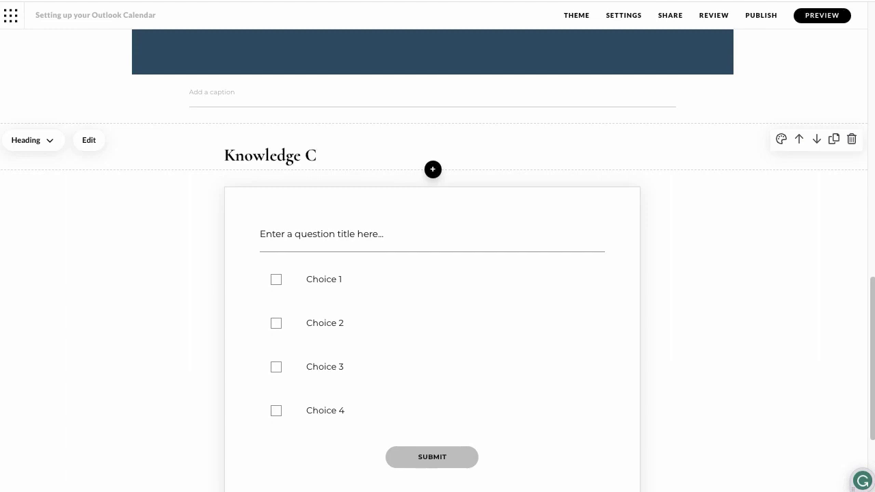
key(BackSpace)
text(check)
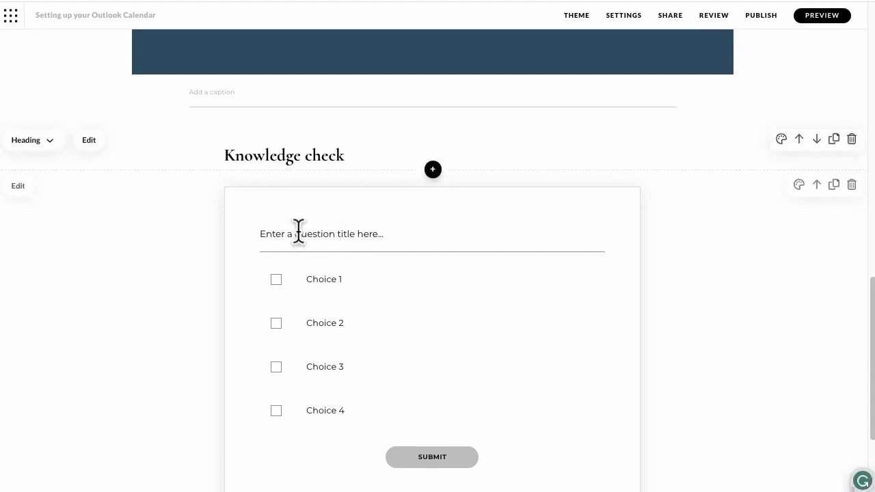
Enter the question "What are some of the ways you can set up your Outlook Calendar to be more productive with your time? Select all that apply."
drag(394, 236, 248, 242)
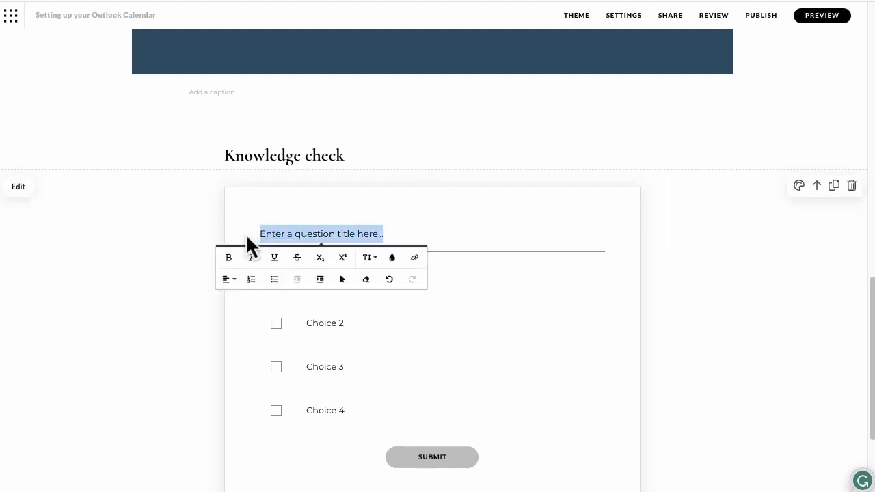
key(ctrl+v)
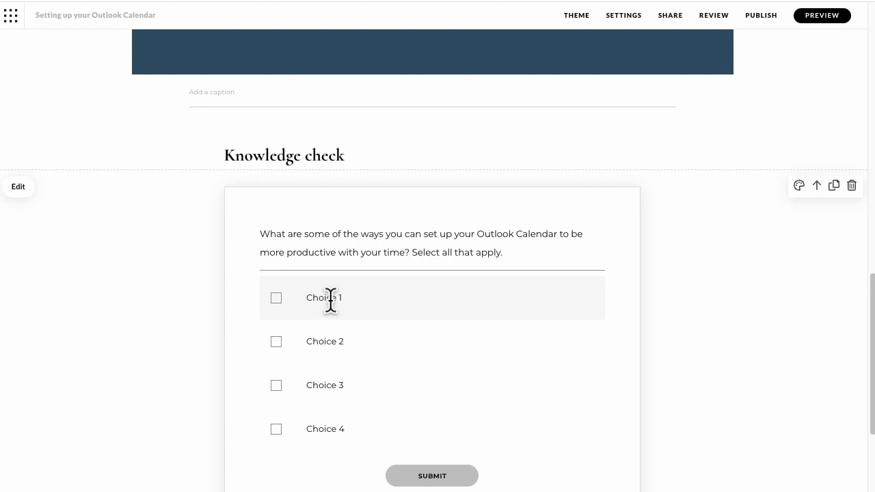
Open the question for editing and change the first choice, Choice 1, to "Set shorter meeting times"
click(19, 187)
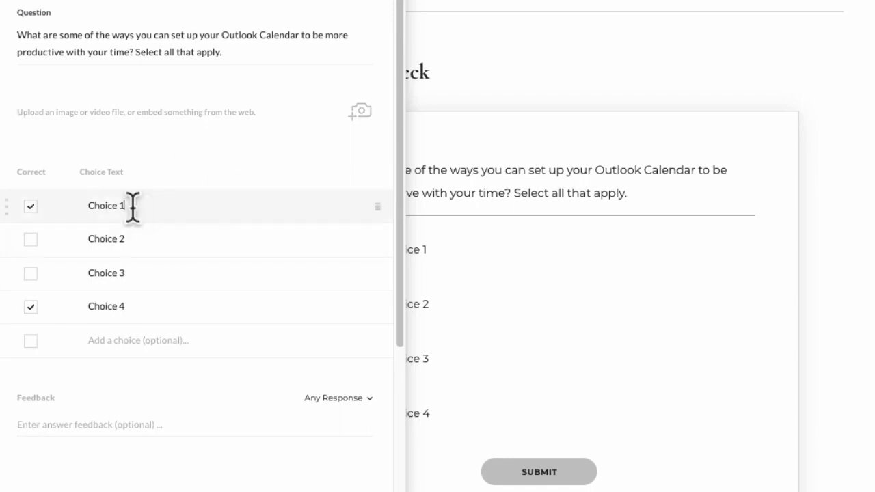
drag(131, 206, 75, 220)
text(S)
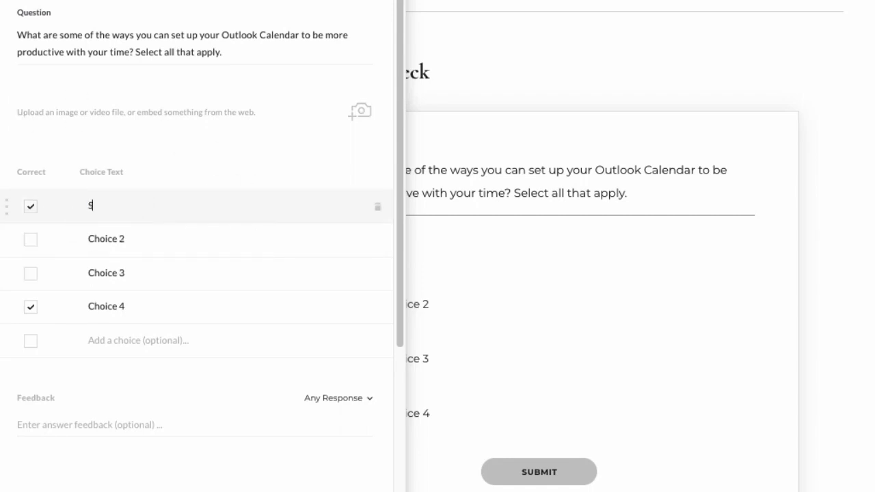
text(et shorter)
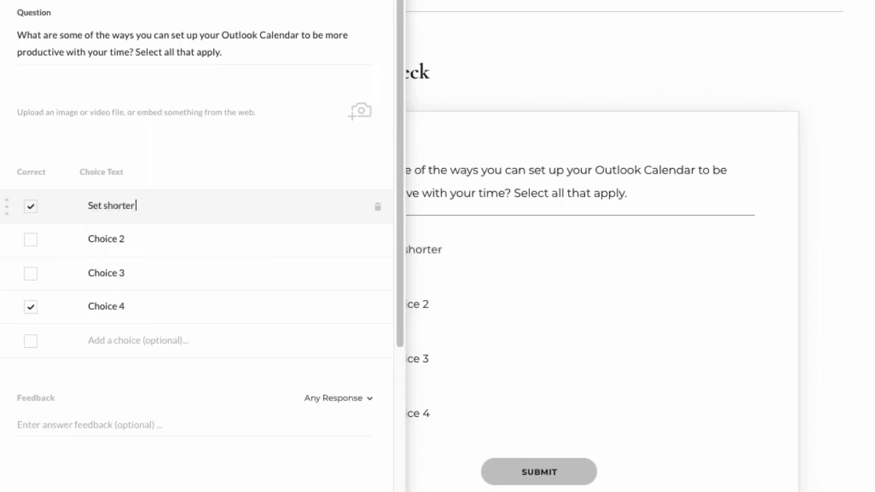
text( meeting times)
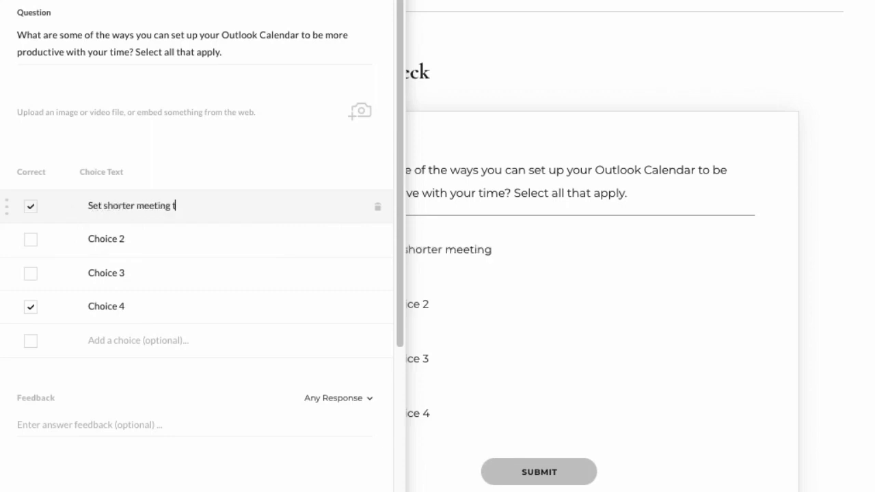
Mark the second choice as correct and change its text to "Add colour categories"
click(31, 244)
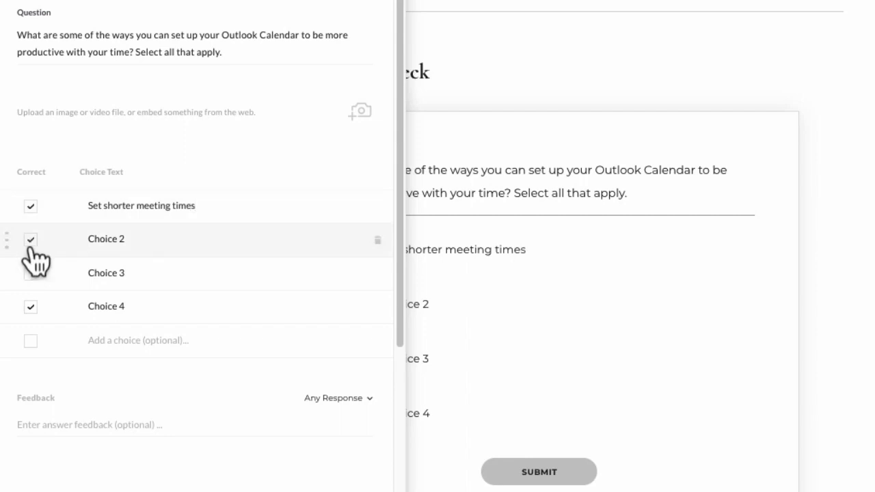
click(151, 238)
drag(152, 238, 86, 240)
text(Add c)
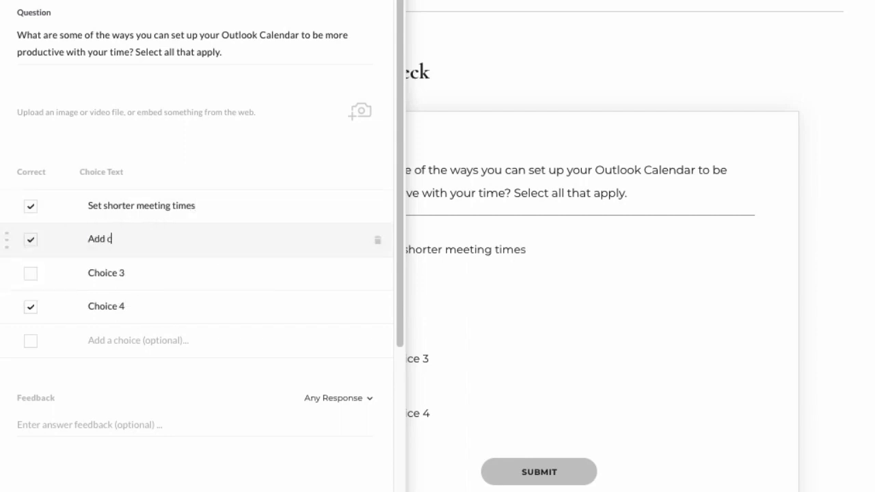
text(olour cate)
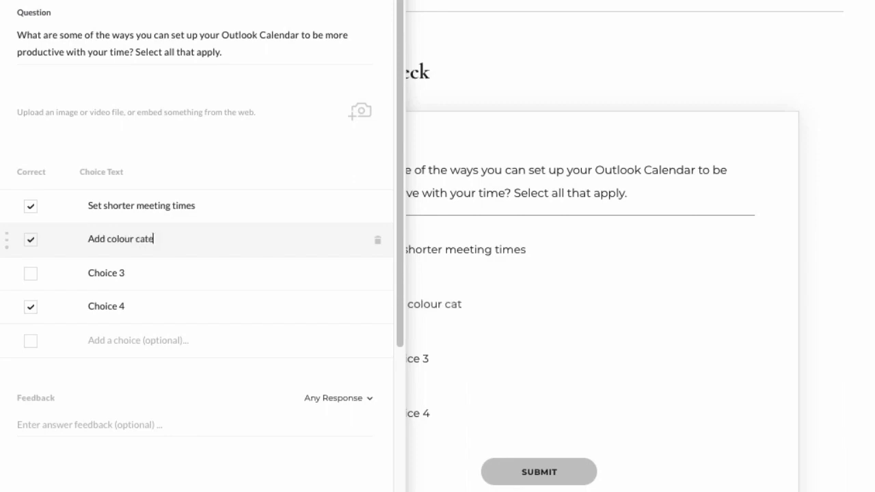
text(gories)
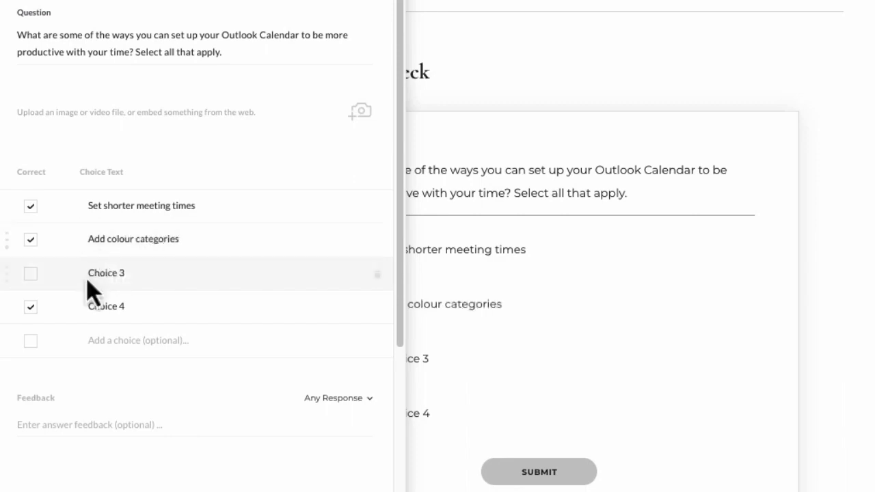
Mark the third choice as correct and change its text to "Setup focus time", correcting any misspelled words
click(30, 273)
drag(135, 274, 74, 289)
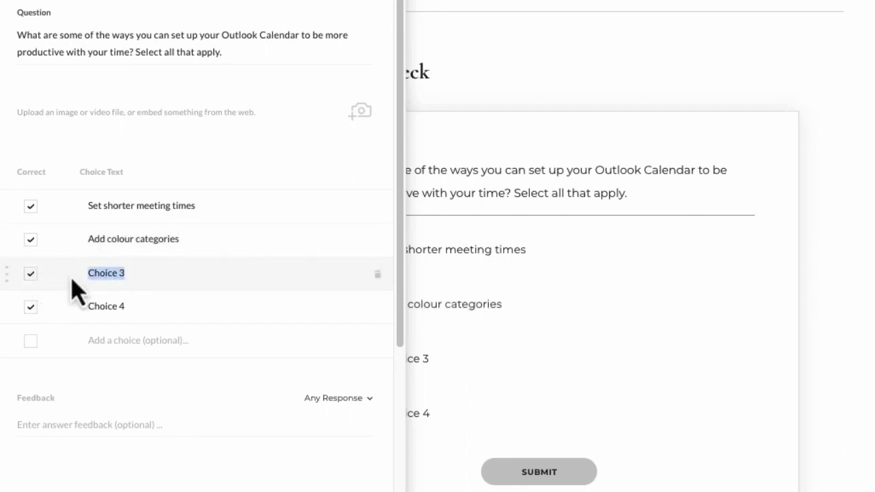
text(S)
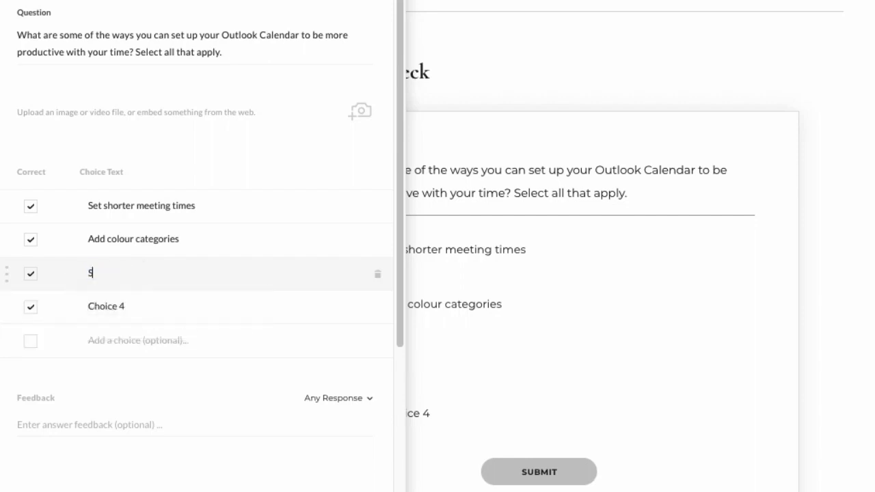
text(etup focs tme)
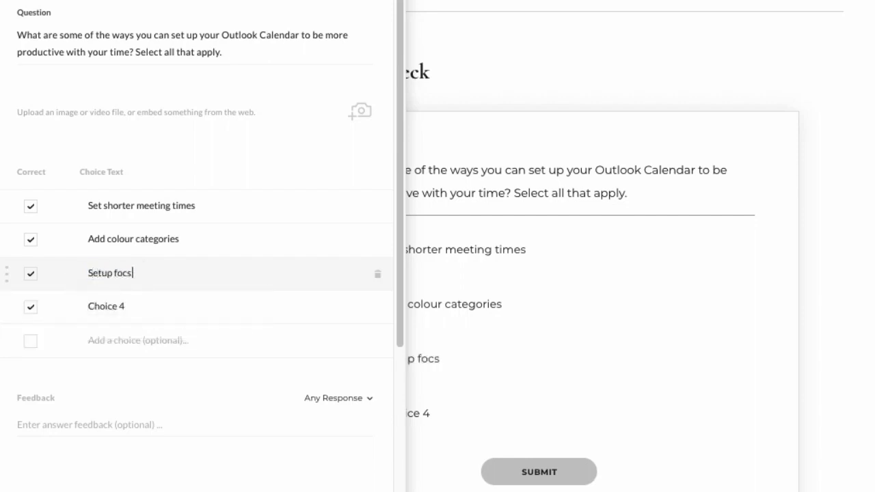
key(Left)
key(Left)
key(Left)
key(Left)
key(Left)
text(u)
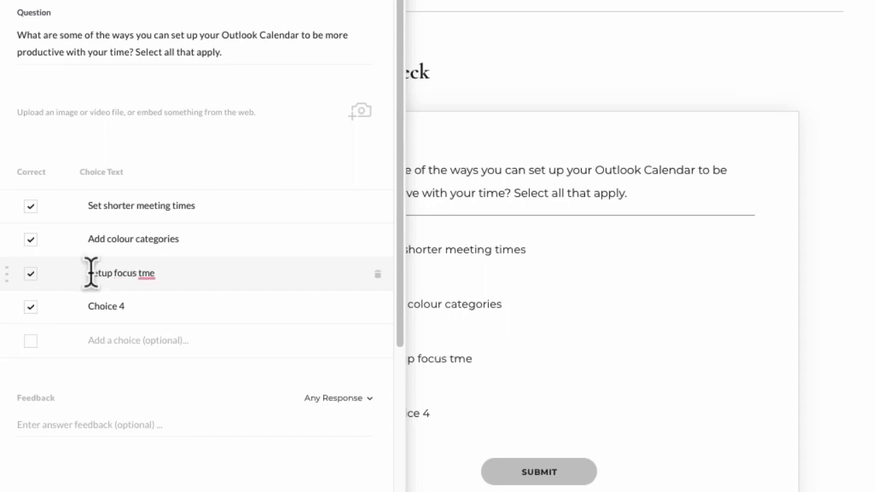
click(145, 272)
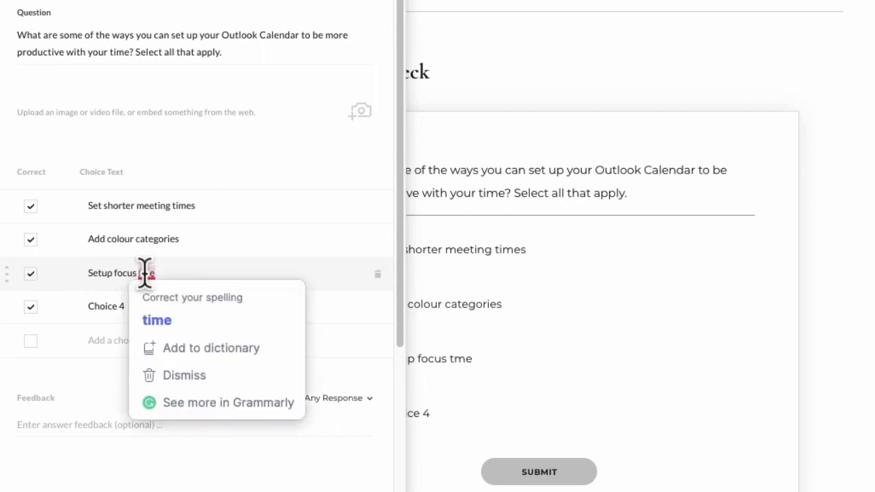
click(158, 320)
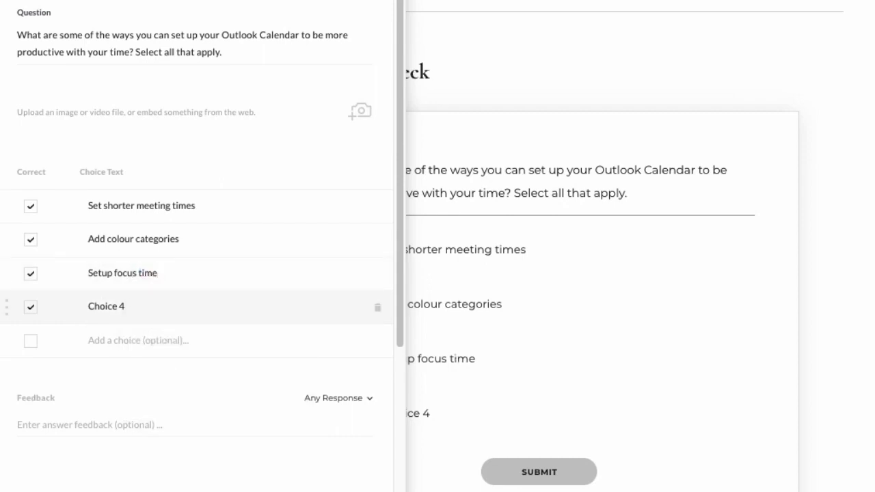
Unmark the fourth choice as correct and change its text to "Block out your full day"
click(32, 307)
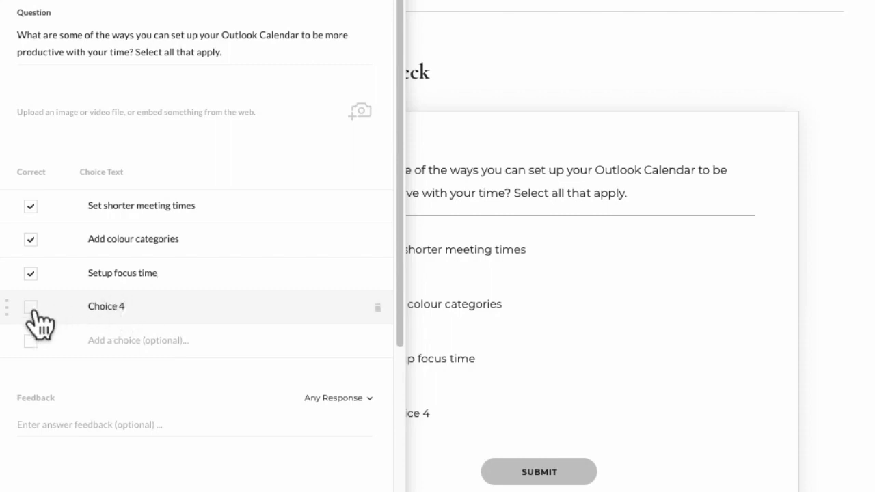
drag(130, 307, 86, 321)
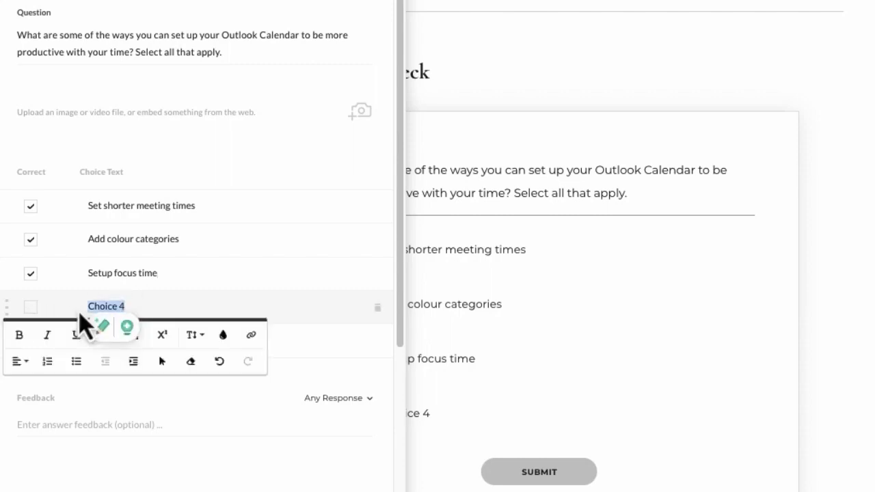
text(Block)
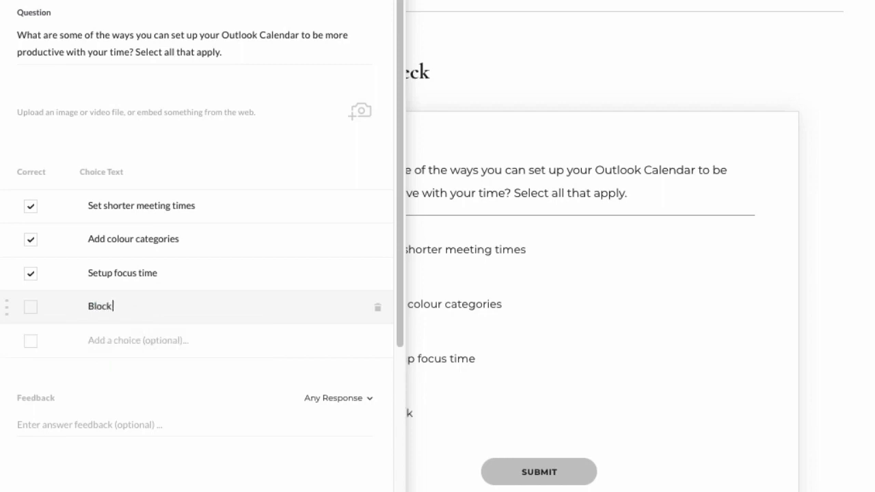
text( out your full day)
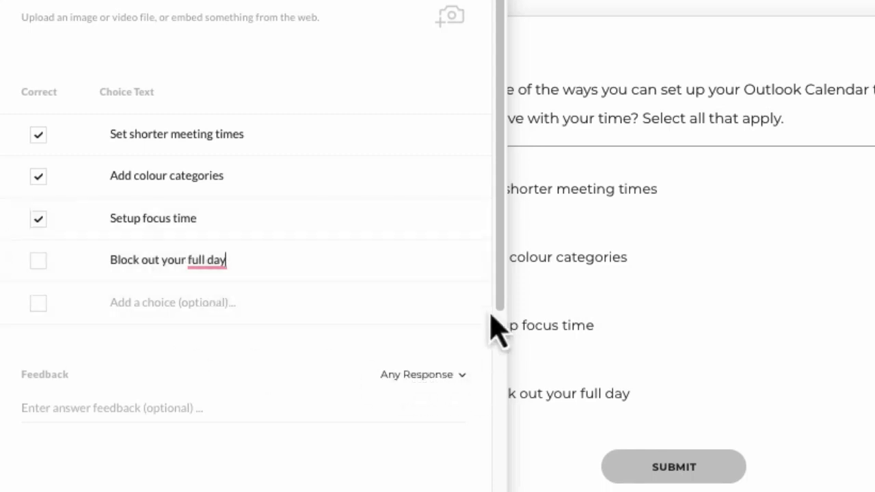
Try the Correct / Incorrect feedback type for the question and return it to Any Response
drag(502, 298, 505, 337)
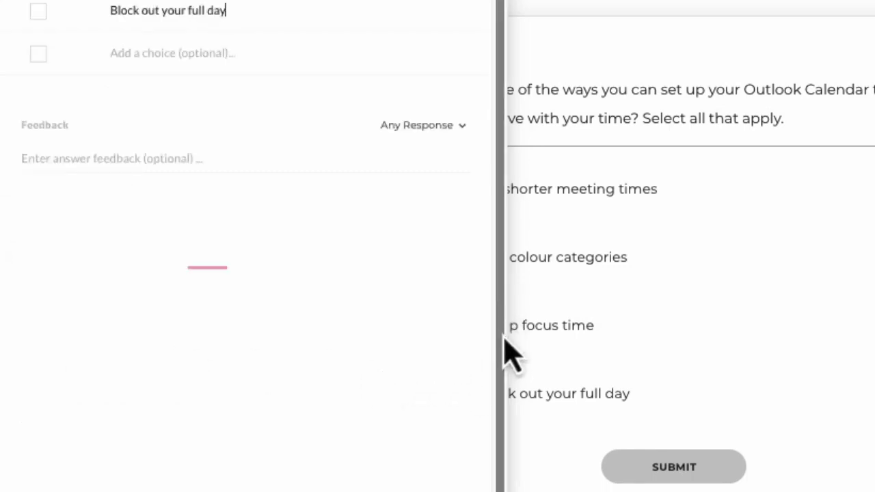
click(462, 126)
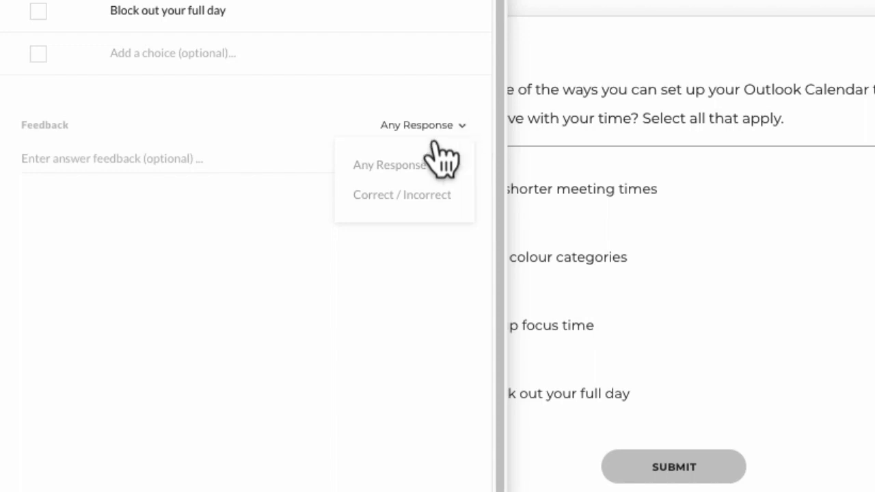
click(392, 196)
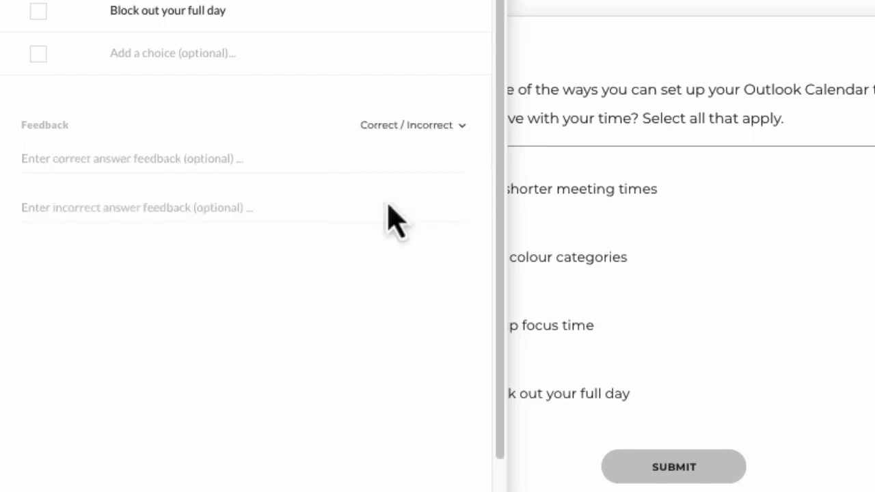
click(435, 128)
click(410, 166)
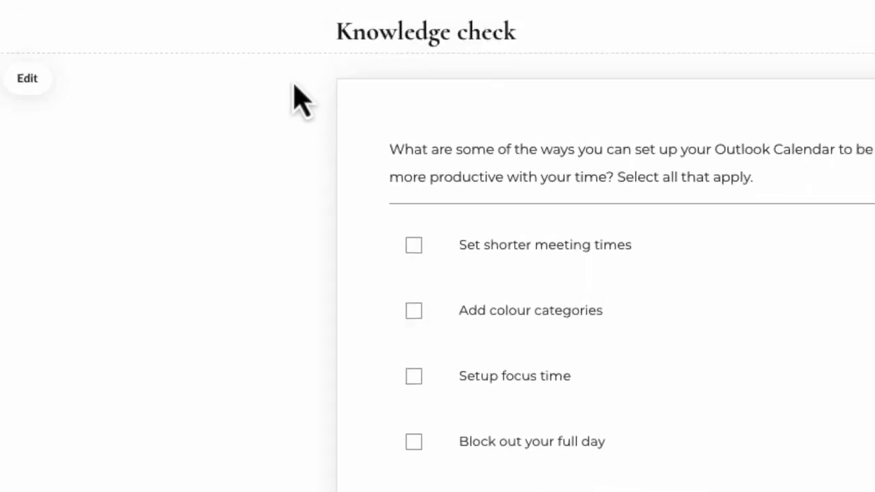
Go back to the Introduction block and switch its padding format to custom top and bottom values
scroll(196, 220, up, 15)
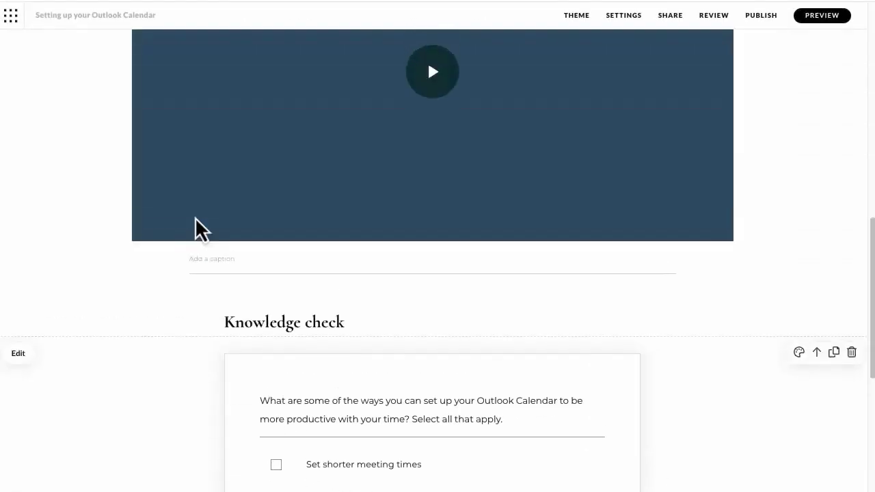
scroll(200, 227, up, 3)
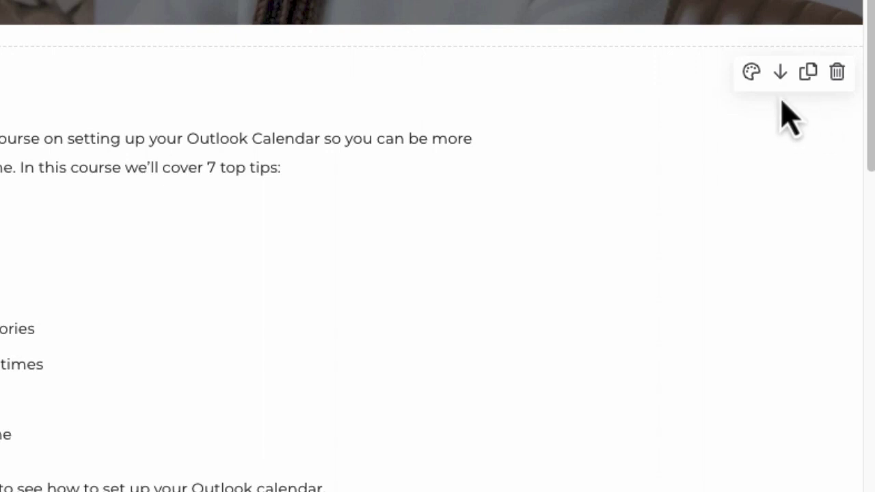
click(751, 74)
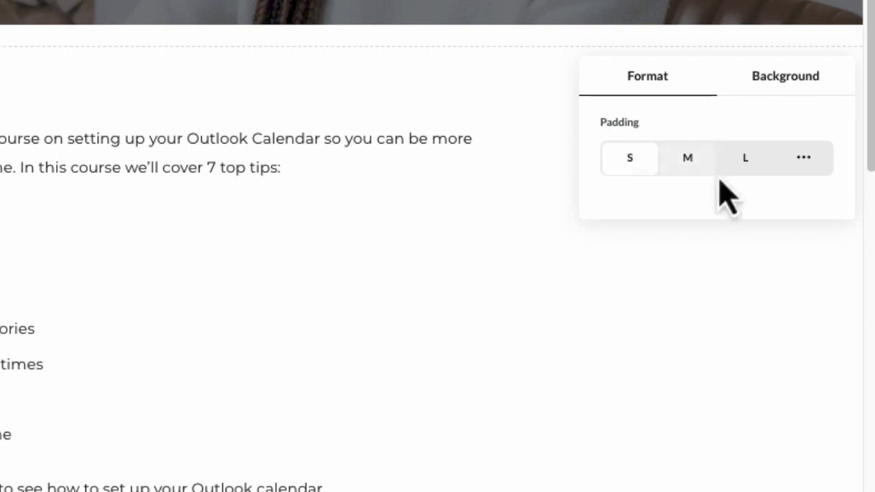
click(801, 171)
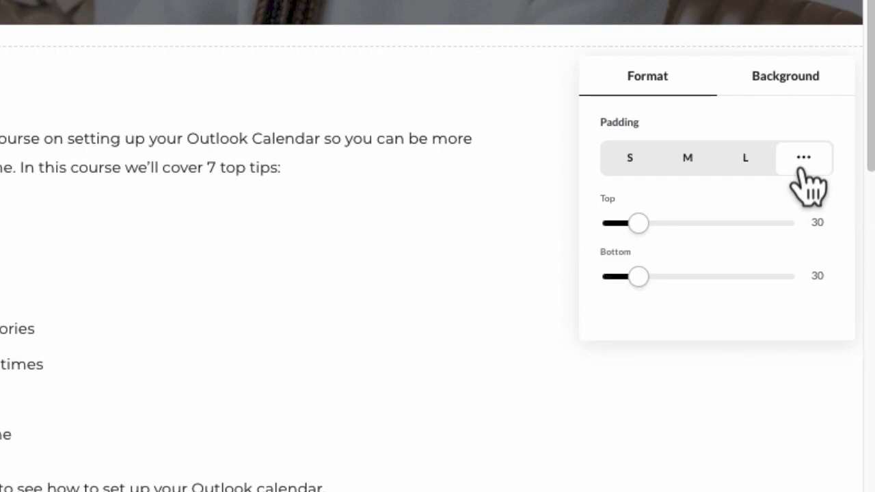
Try the Dark background on the Introduction block, restore the Light background and close the style settings
click(807, 79)
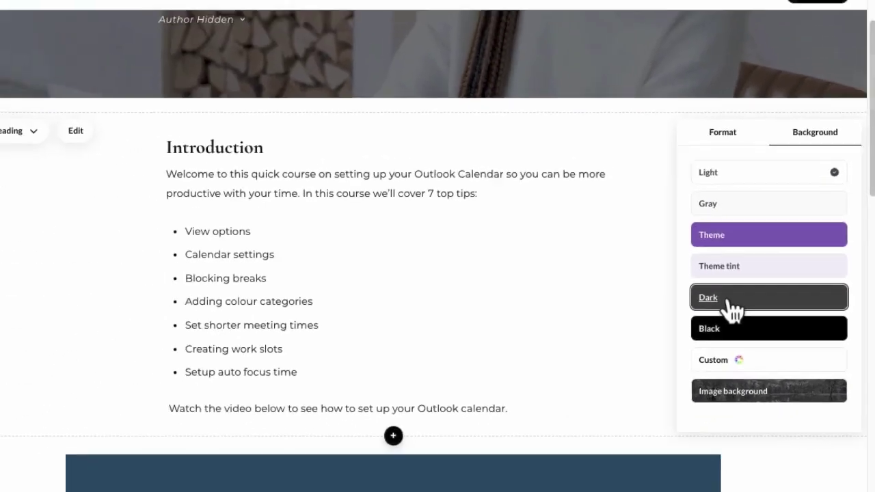
click(657, 332)
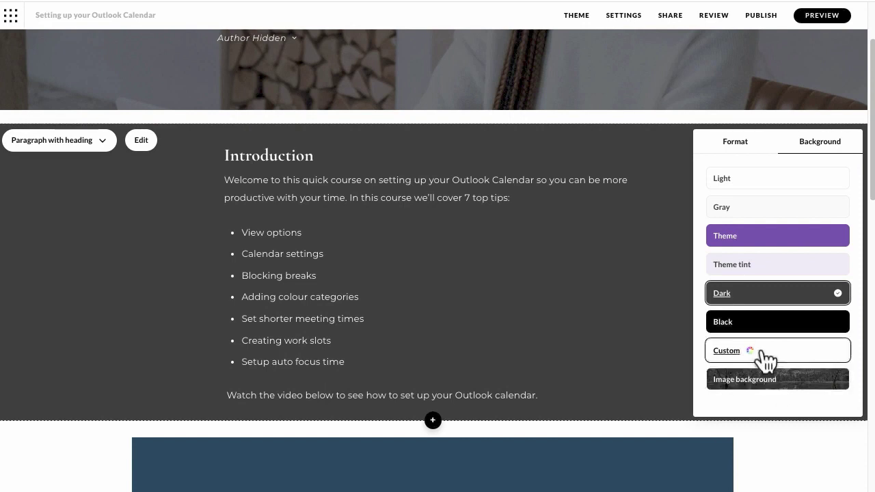
click(755, 191)
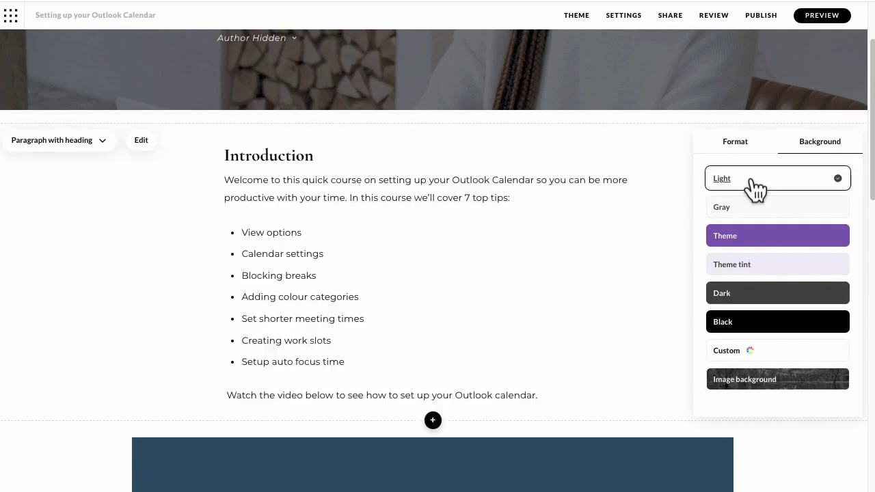
click(747, 323)
scroll(747, 324, down, 2)
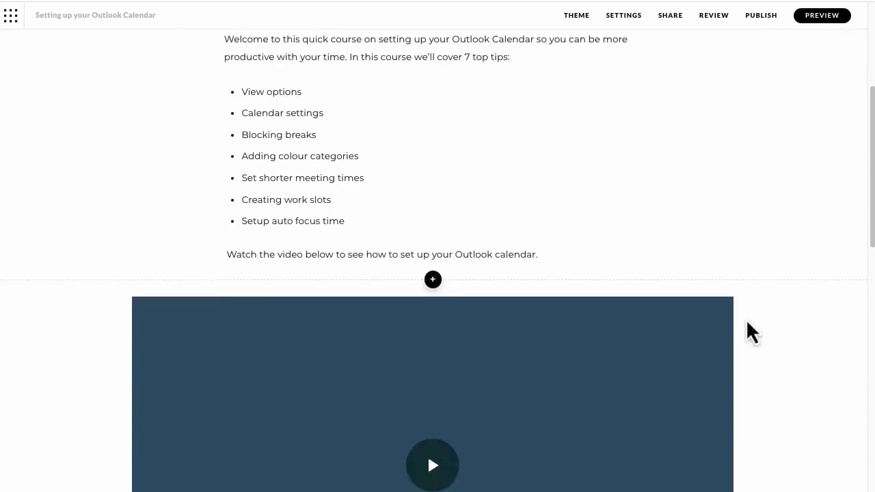
Set the video block's width to Small, look at its background choices and close the style settings
scroll(747, 323, down, 2)
click(782, 188)
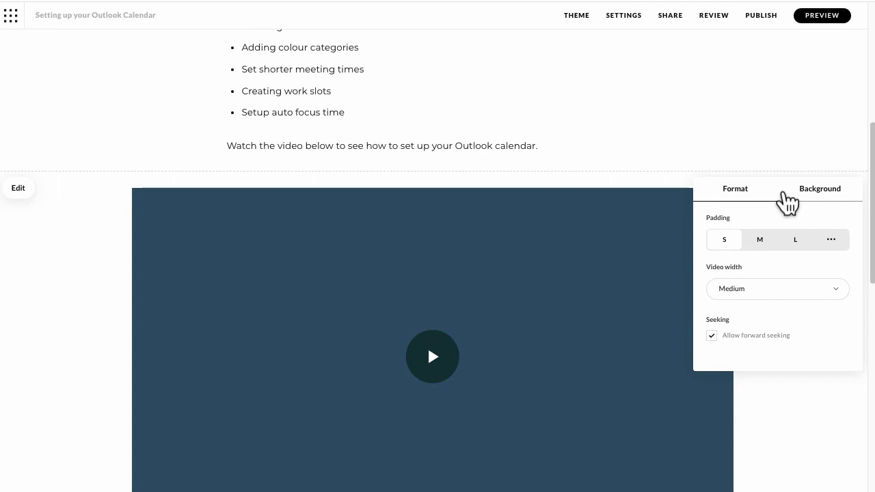
click(770, 289)
click(745, 322)
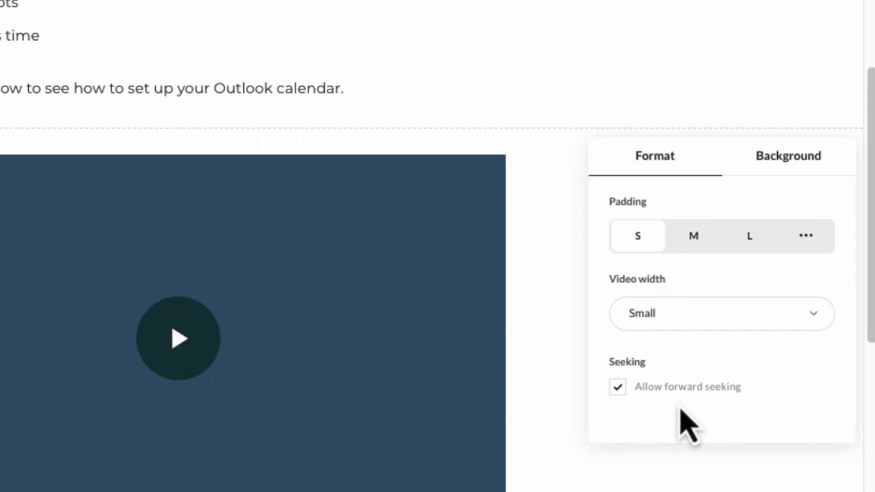
click(792, 159)
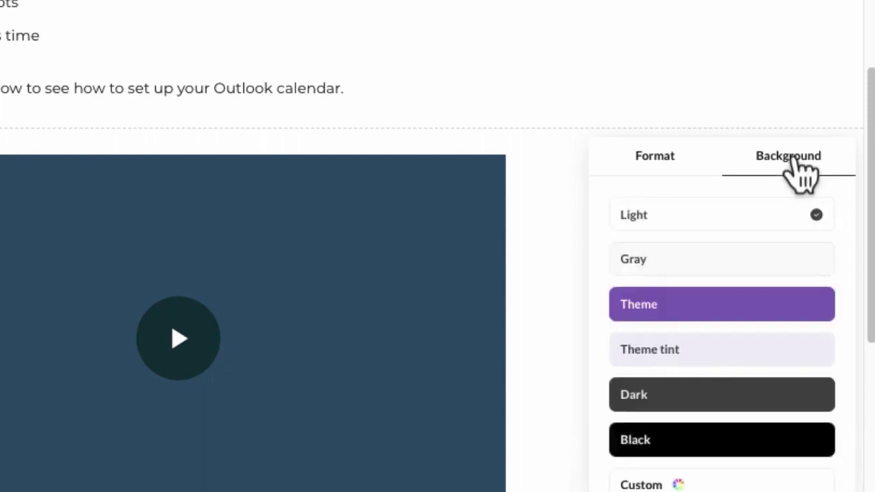
click(562, 227)
Review the padding and background options of the knowledge check question block and close its style settings
scroll(669, 383, down, 5)
scroll(670, 382, down, 3)
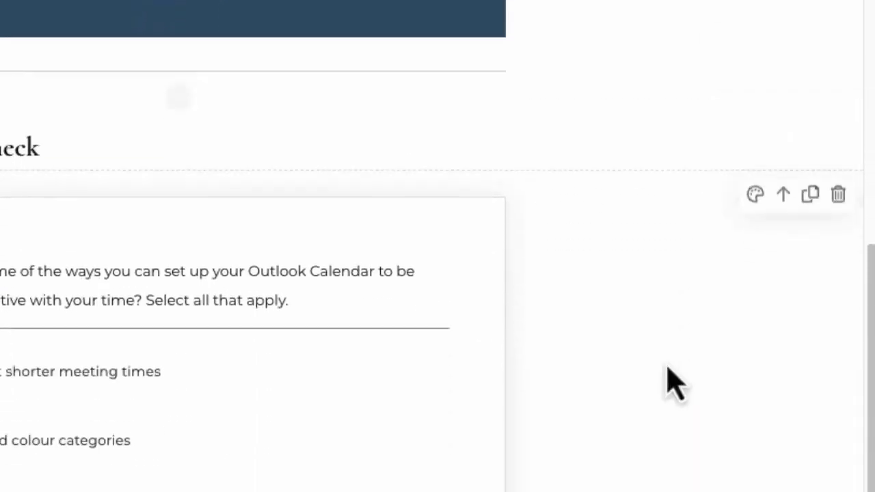
click(755, 194)
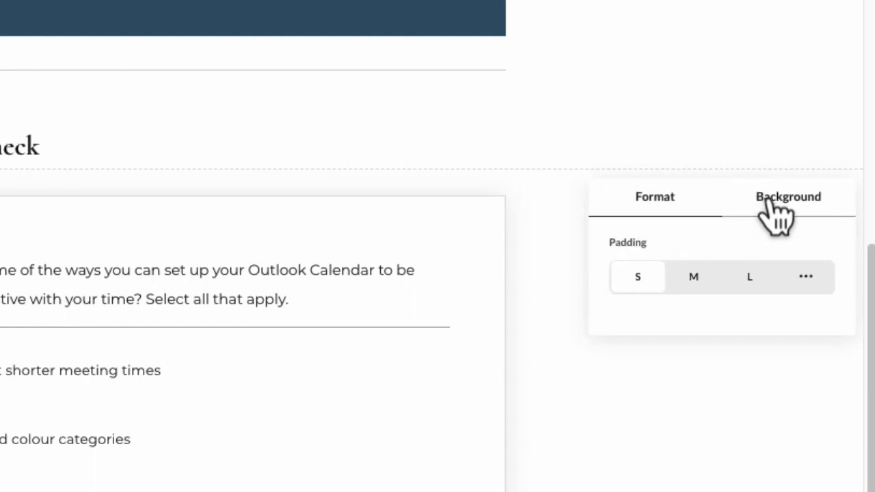
click(760, 198)
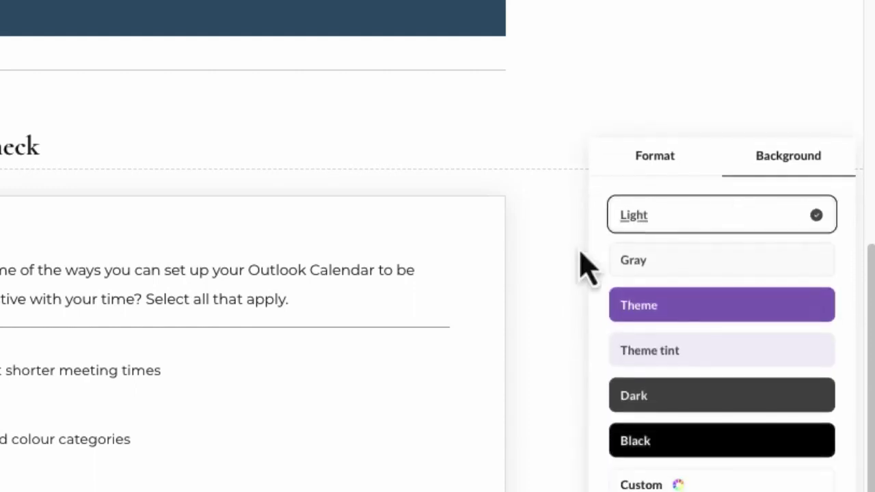
click(531, 332)
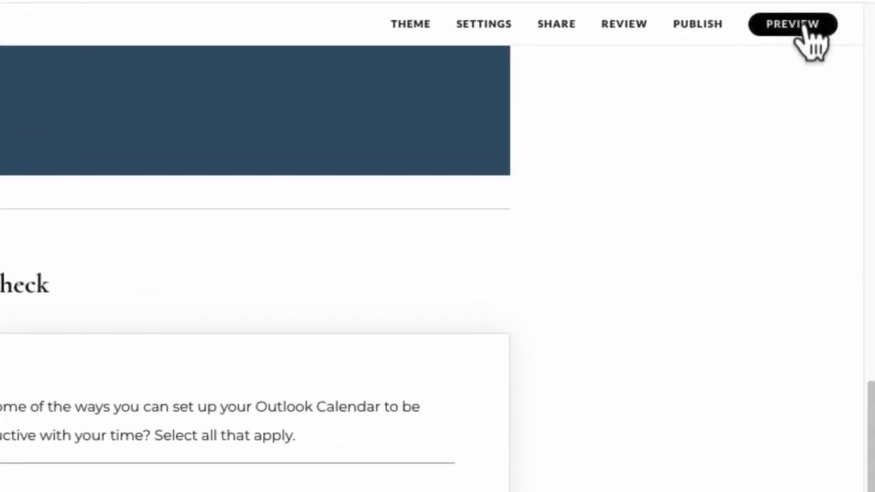
Preview the course and check its cover in the tablet portrait, tablet landscape, mobile portrait and mobile landscape layouts
click(808, 31)
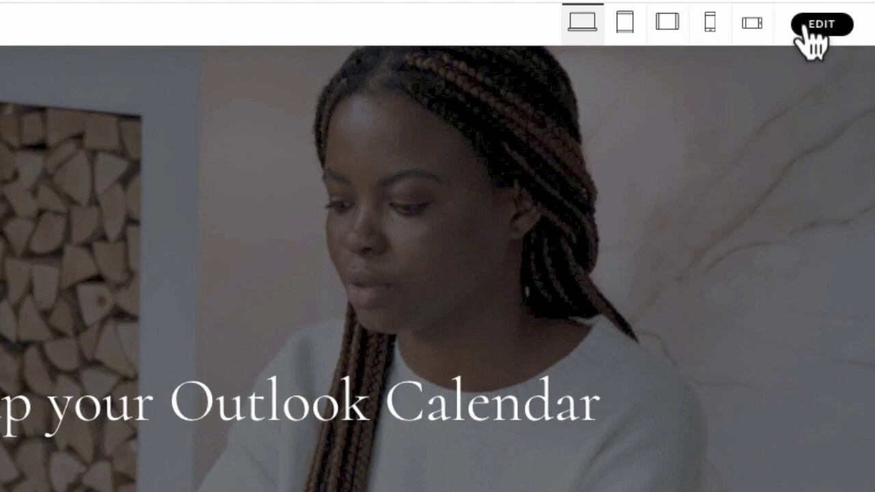
click(624, 23)
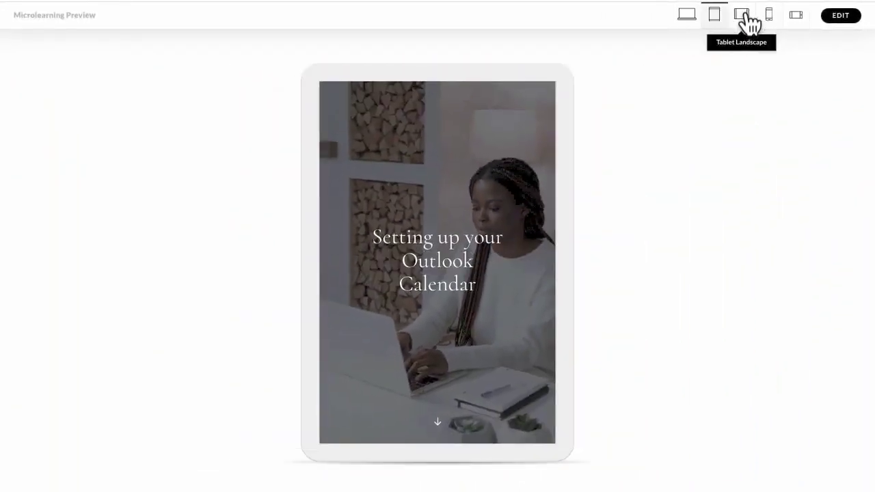
click(749, 24)
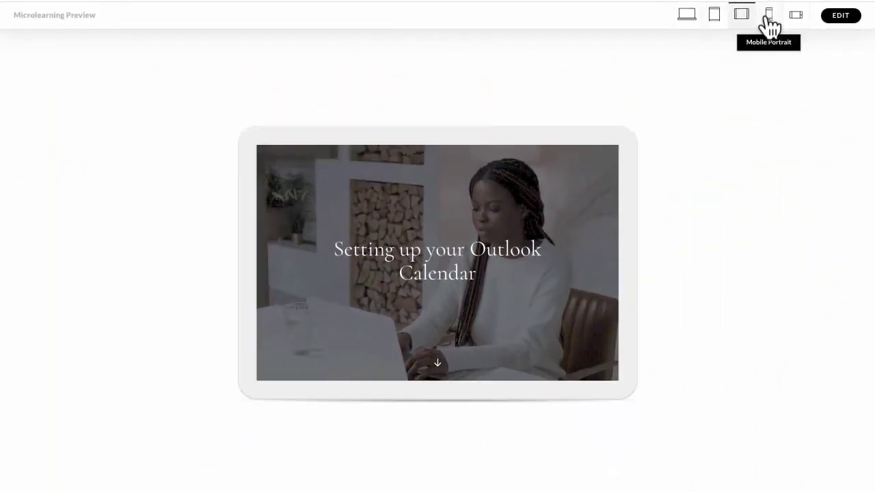
click(768, 24)
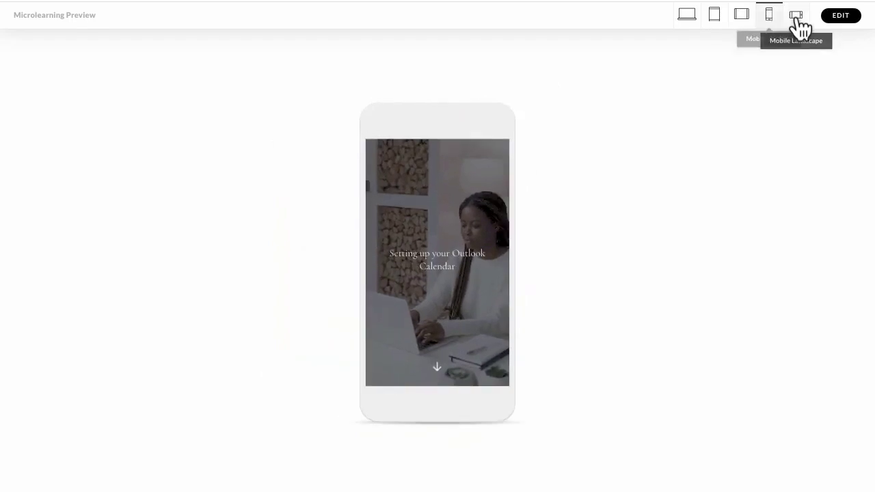
click(796, 24)
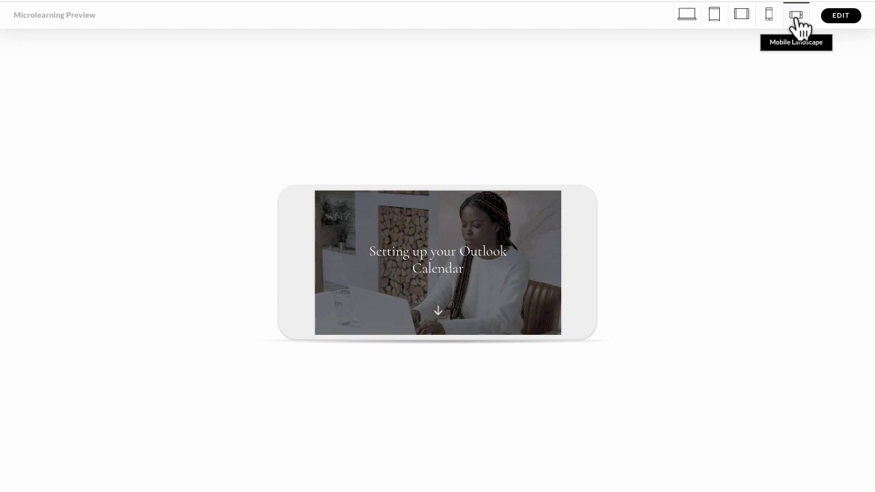
Start the course in the tablet portrait preview and look through the introduction, video and knowledge check to the end
click(715, 15)
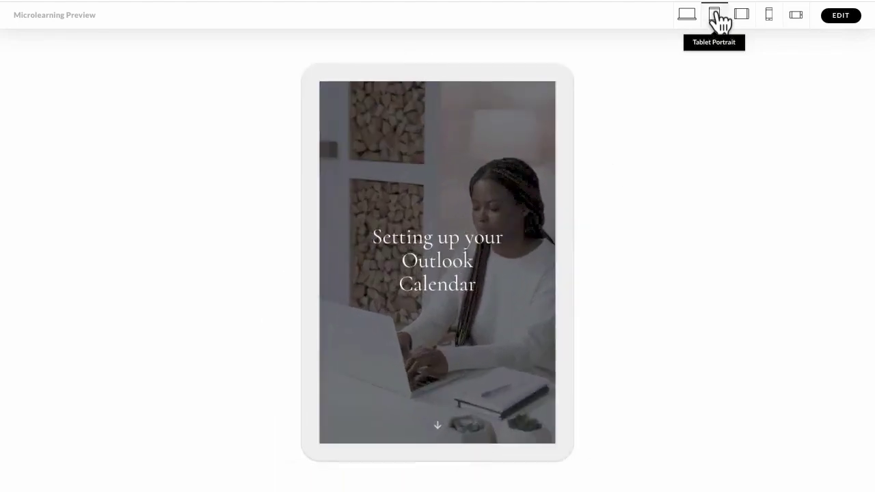
click(436, 429)
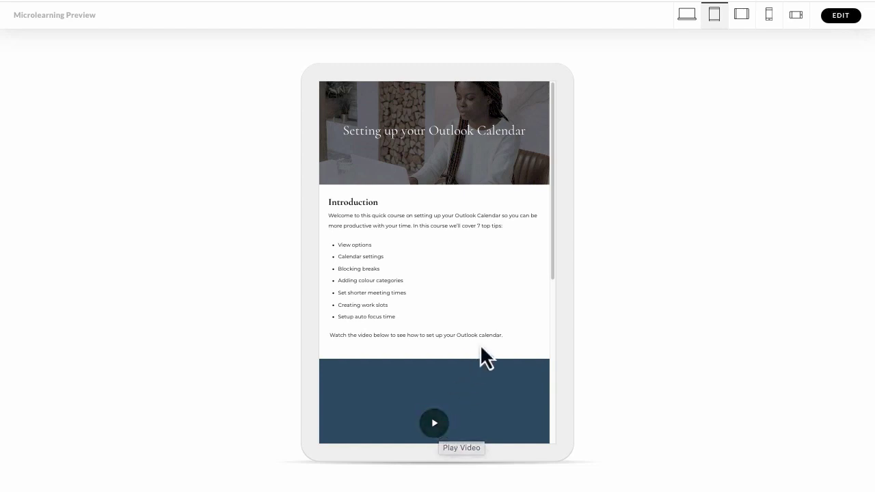
scroll(480, 345, down, 3)
scroll(484, 354, down, 1)
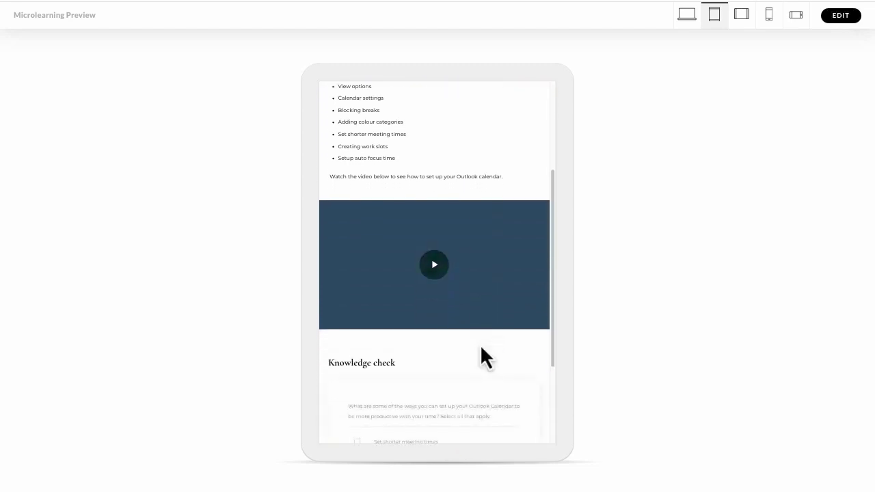
scroll(484, 354, down, 3)
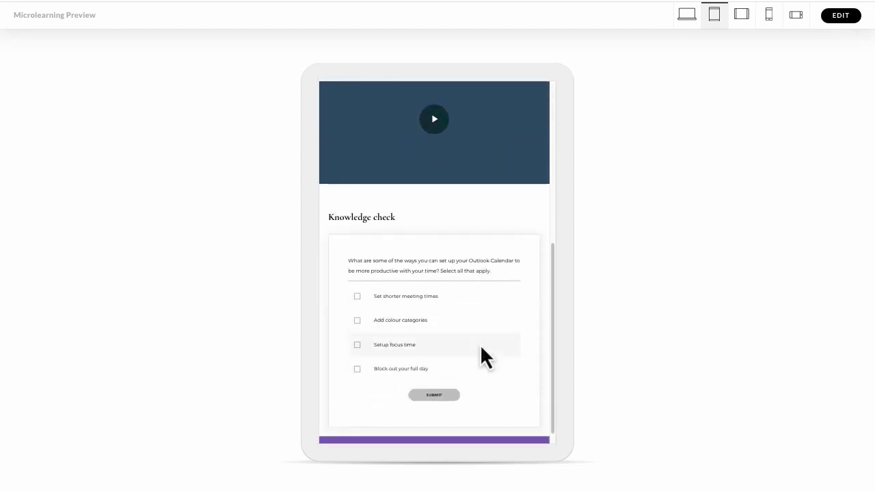
scroll(483, 354, down, 1)
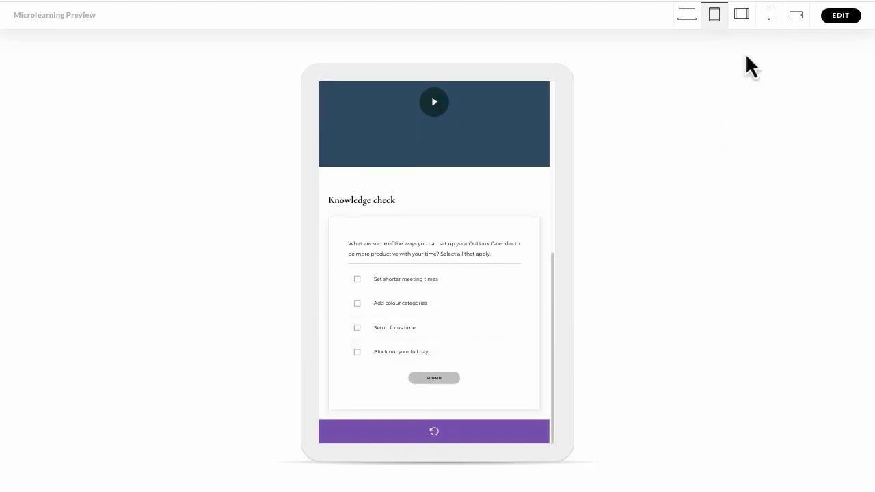
Check the course content in the tablet landscape preview and return to editing
click(742, 15)
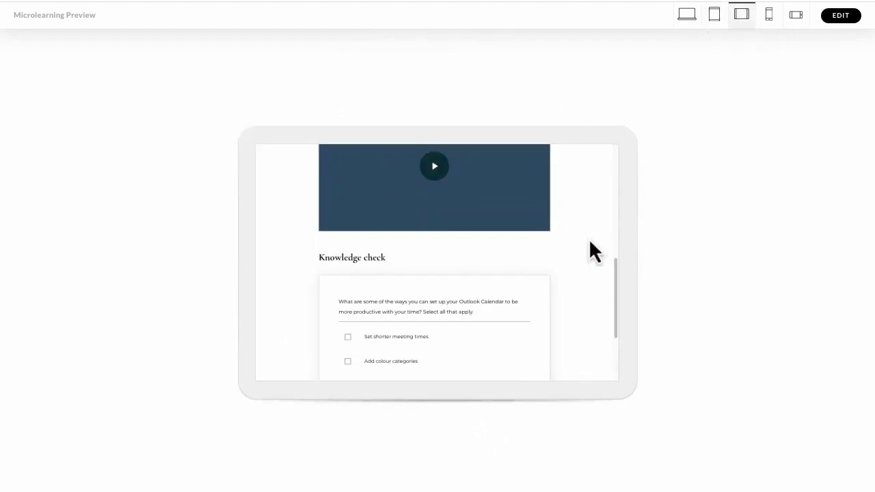
scroll(590, 239, down, 3)
scroll(590, 240, up, 7)
scroll(593, 245, up, 3)
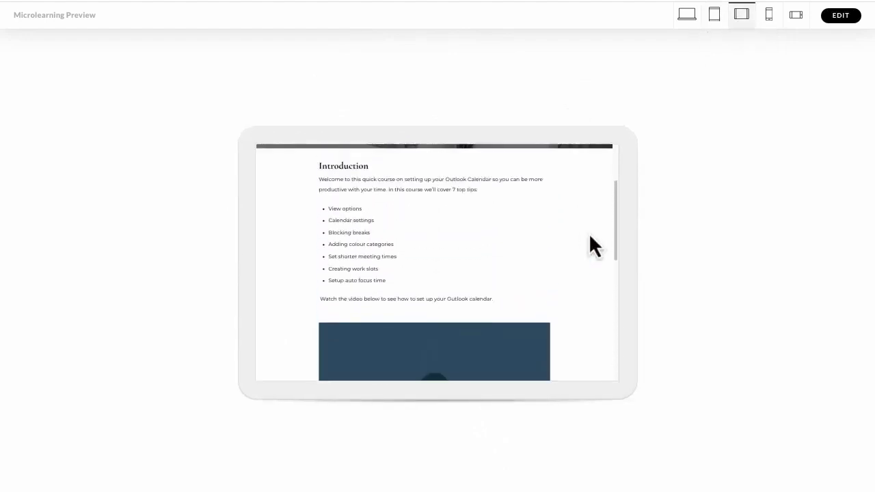
click(840, 16)
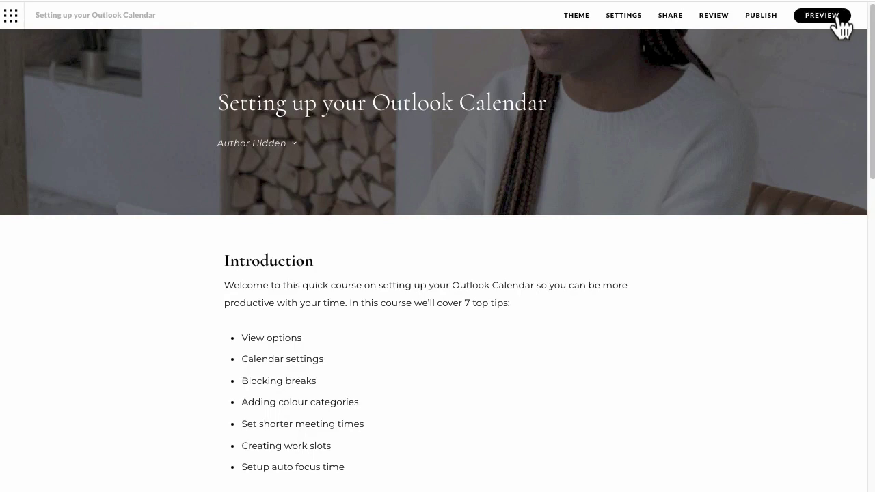
Open the Review 360 publishing settings for the course
click(715, 16)
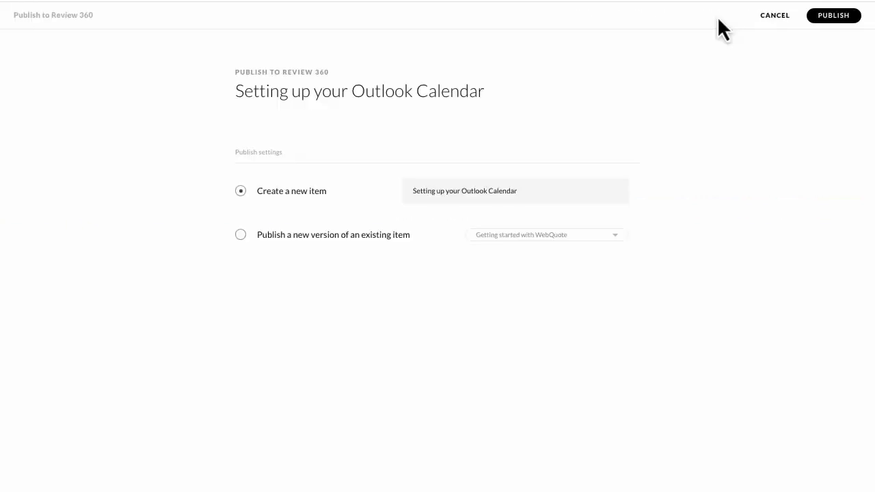